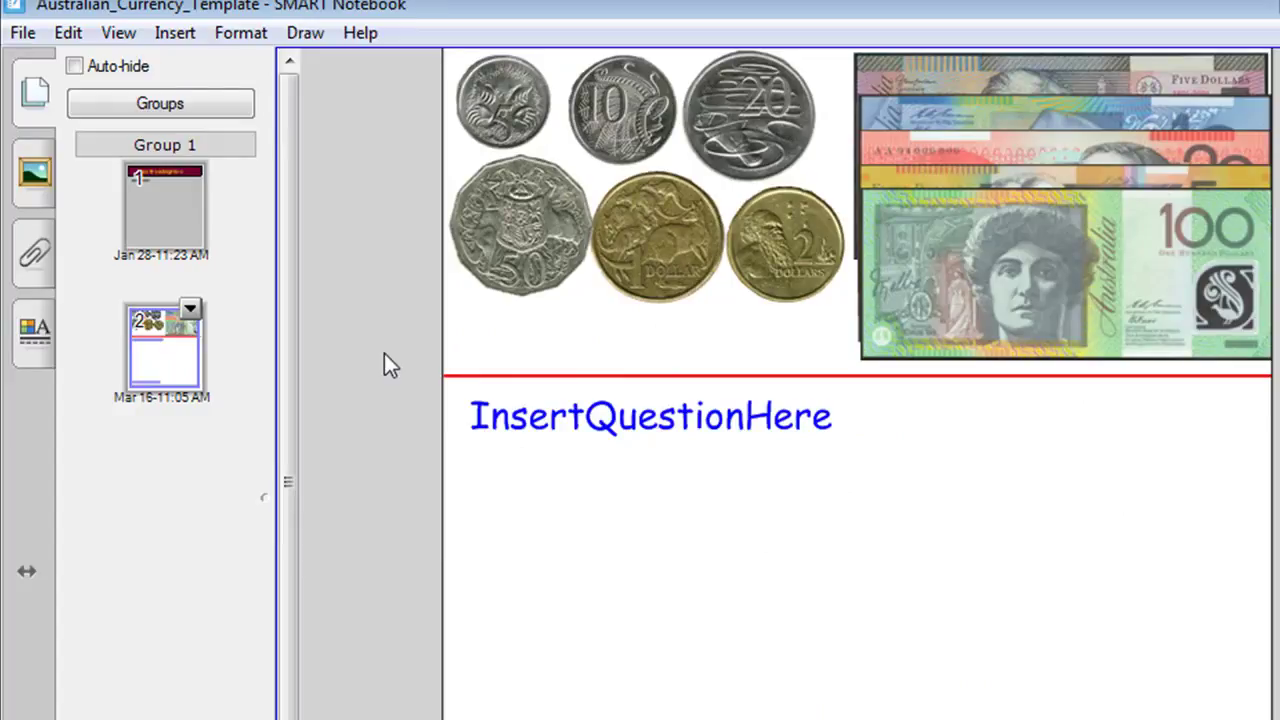
Open page 1 of the template and examine its heading and intro placeholders in text editing mode.
click(166, 218)
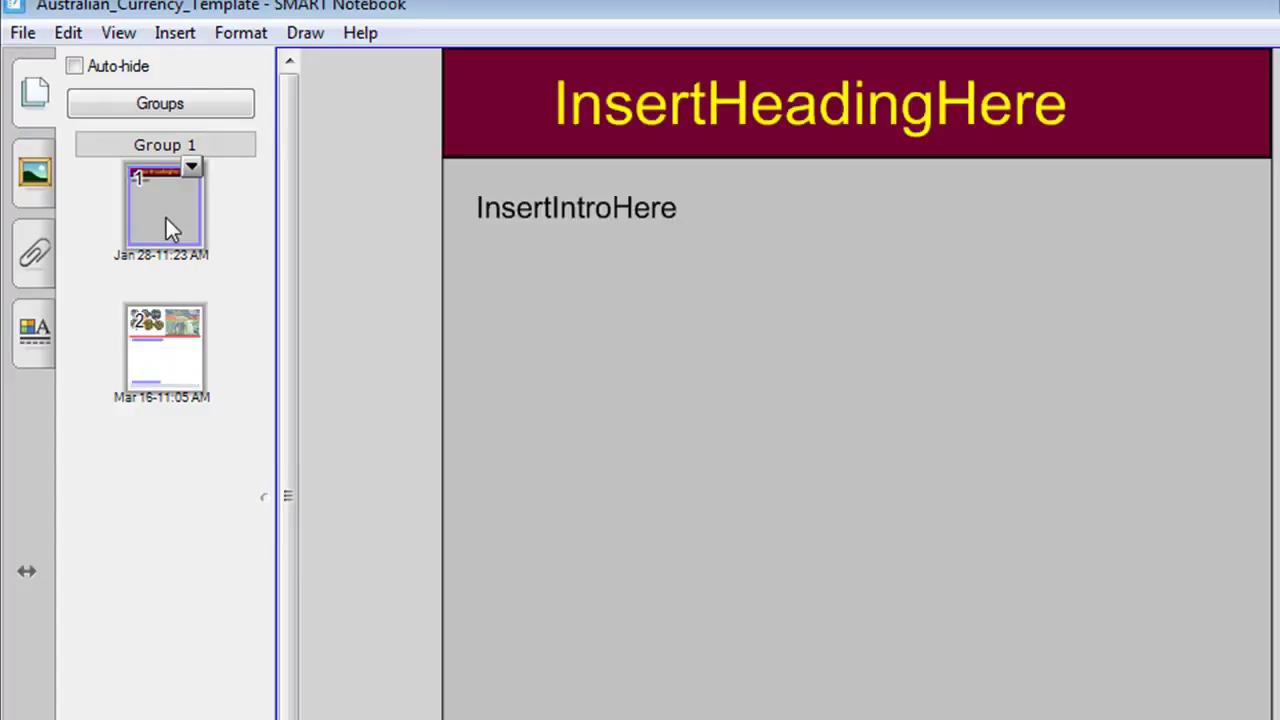
double_click(760, 108)
double_click(763, 114)
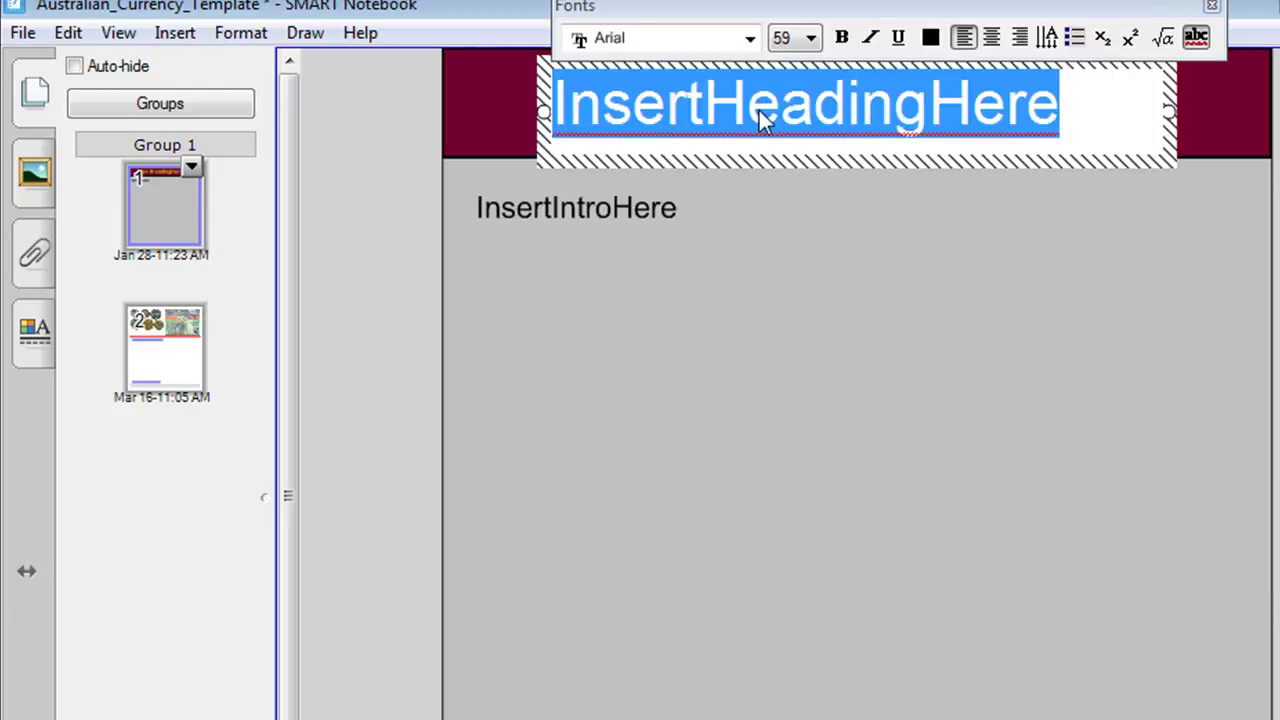
double_click(596, 208)
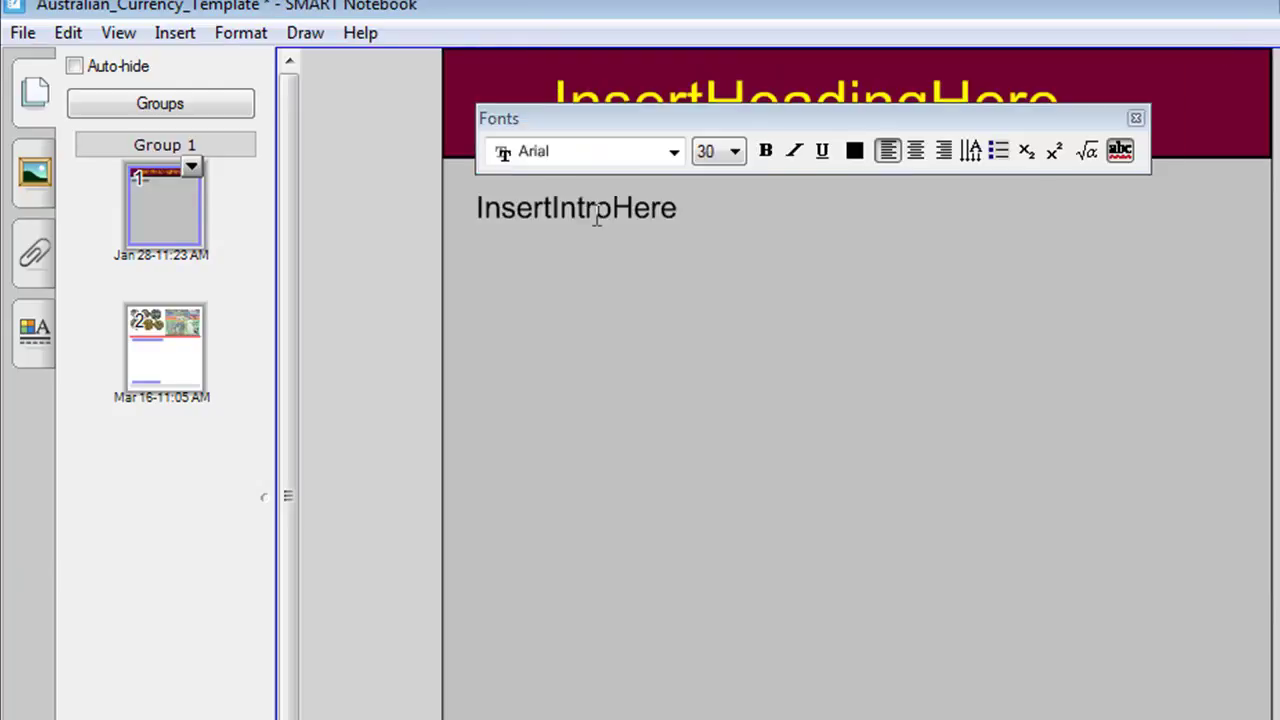
double_click(598, 222)
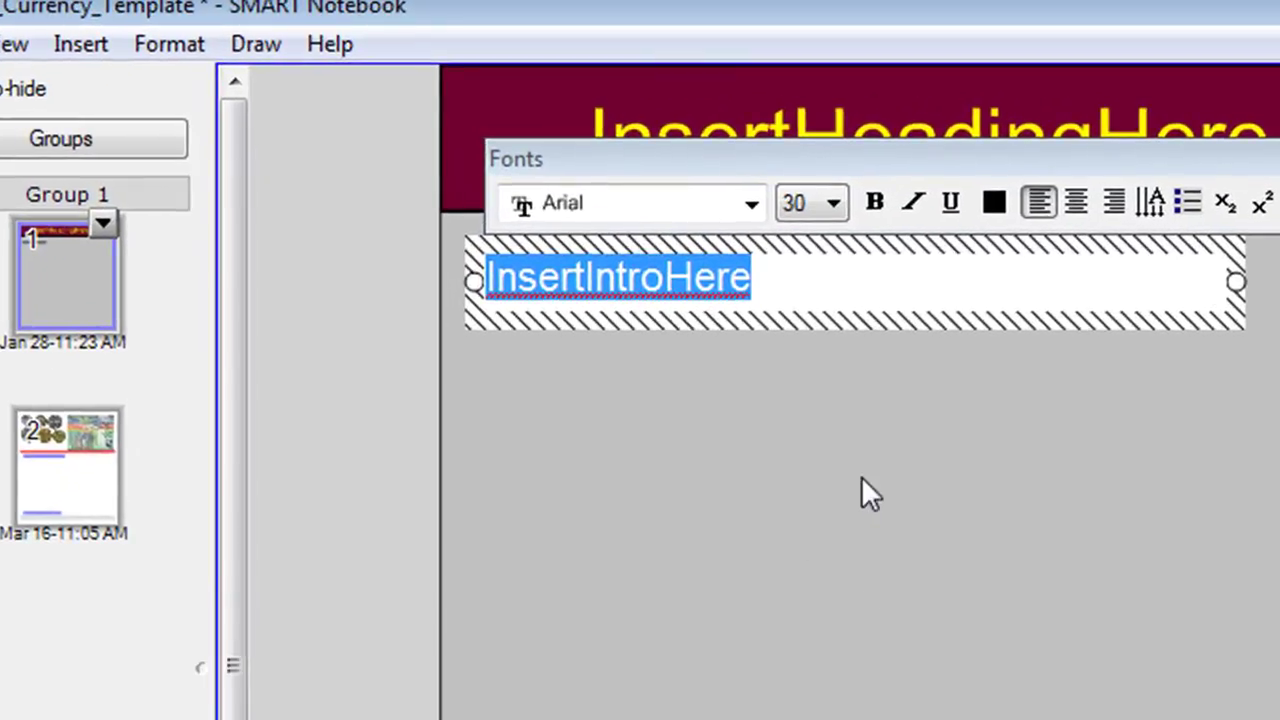
Open page 2 and examine its question and answer placeholders and the screen shade beneath them.
click(86, 490)
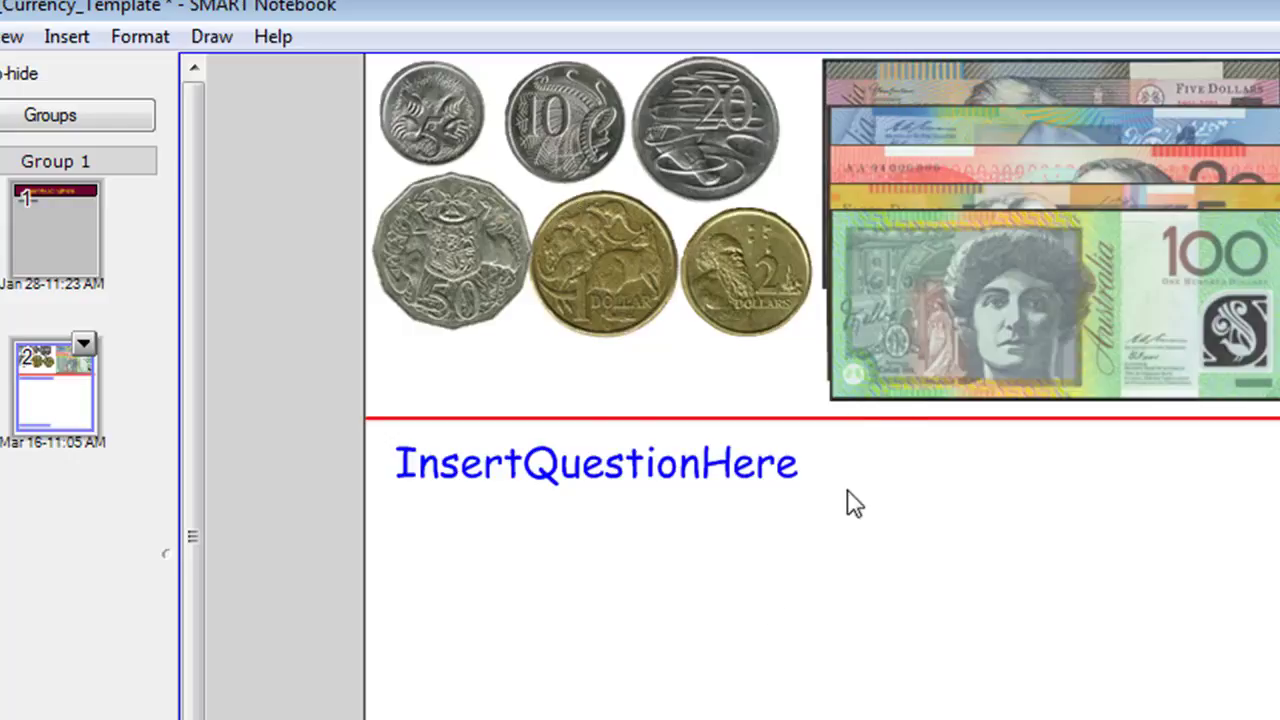
click(641, 467)
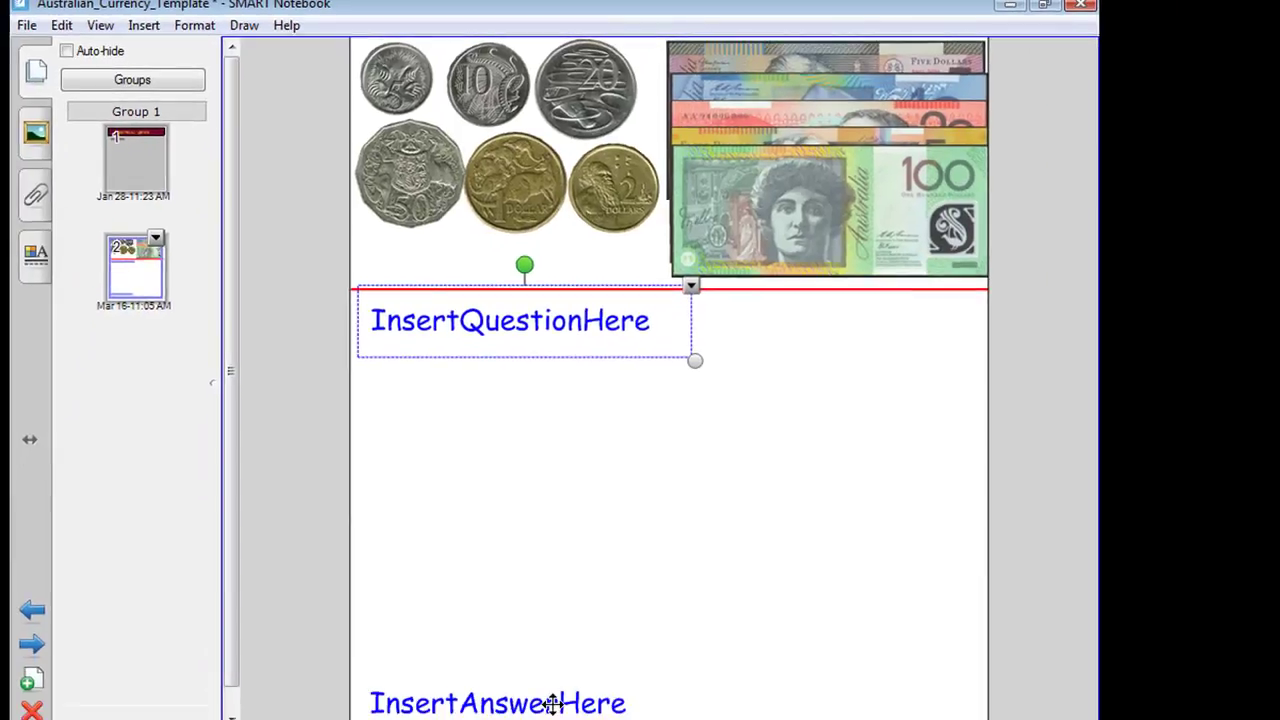
click(553, 703)
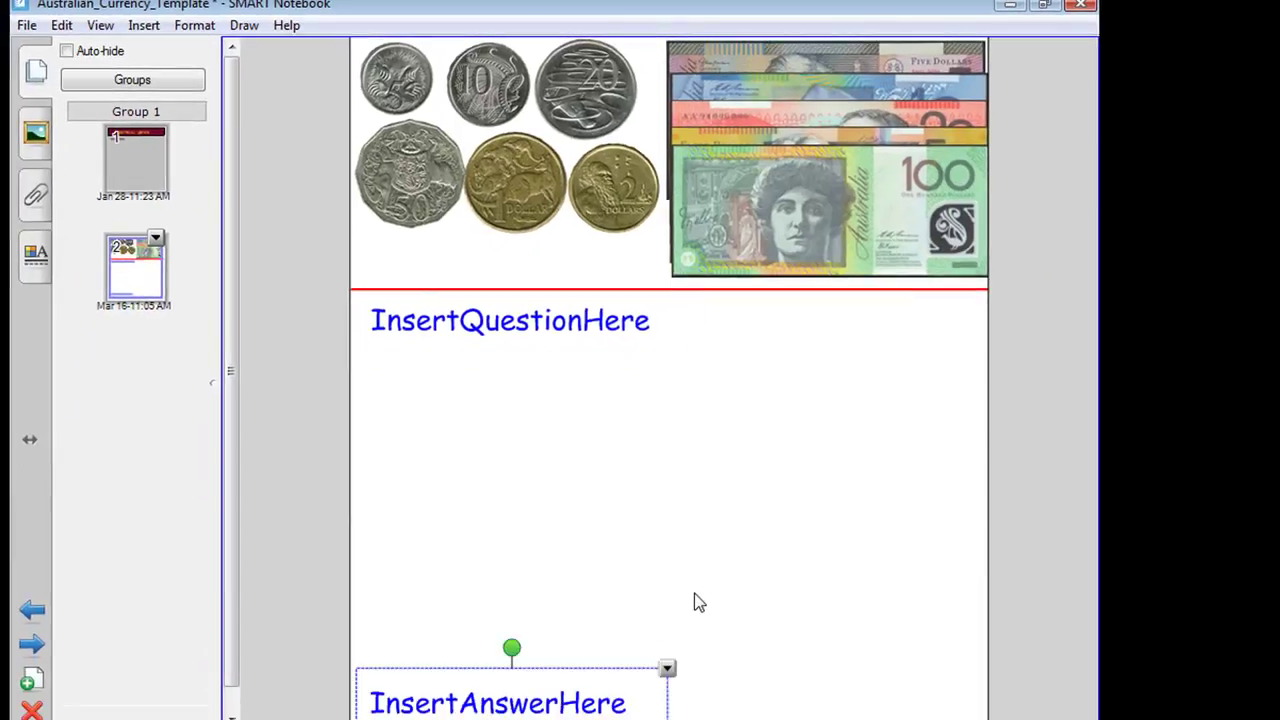
scroll(694, 600, down, 1)
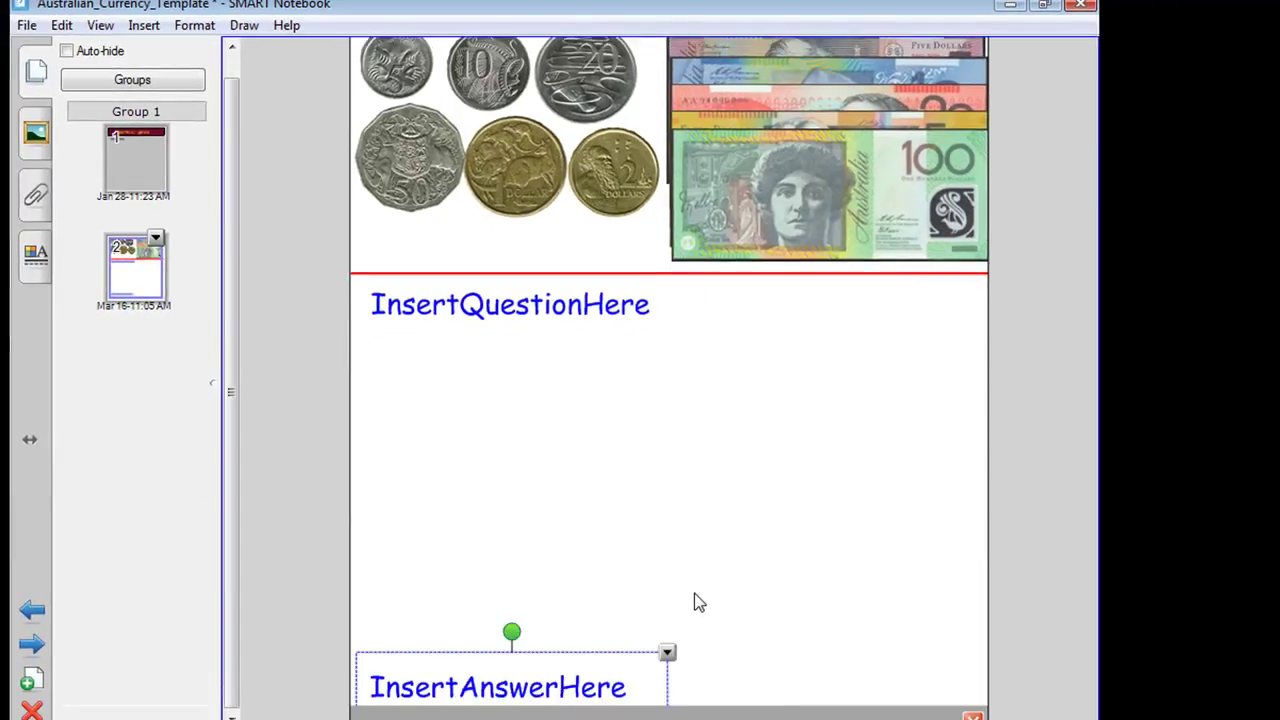
mouse_move(676, 708)
mouse_down()
mouse_move(686, 572)
mouse_move(689, 712)
mouse_up()
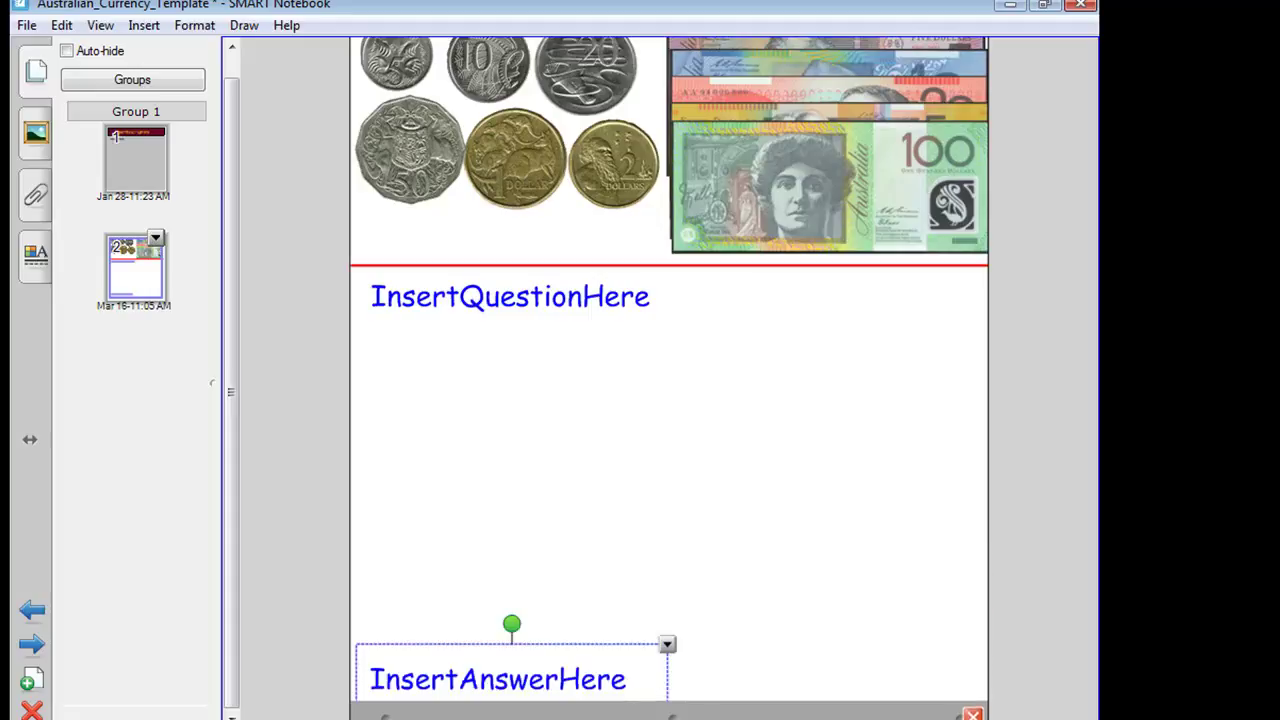
click(733, 600)
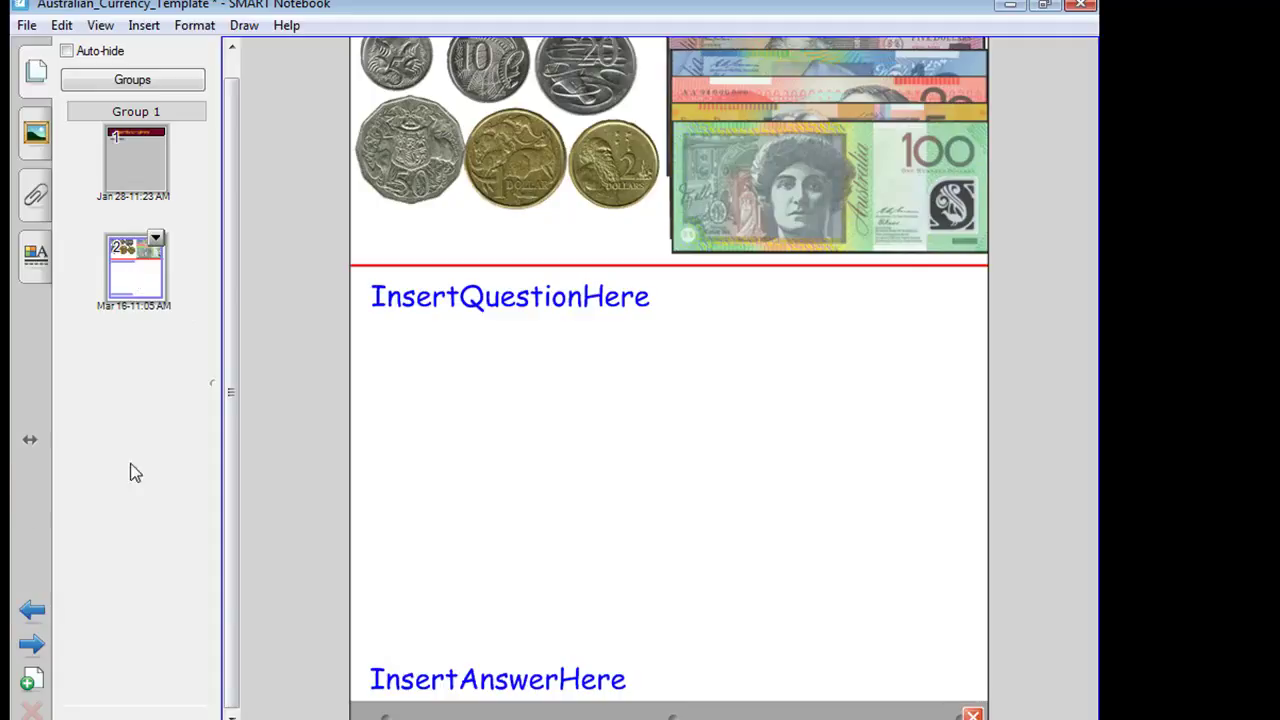
Clone page 2 to make another question page and view the copy.
right_click(128, 292)
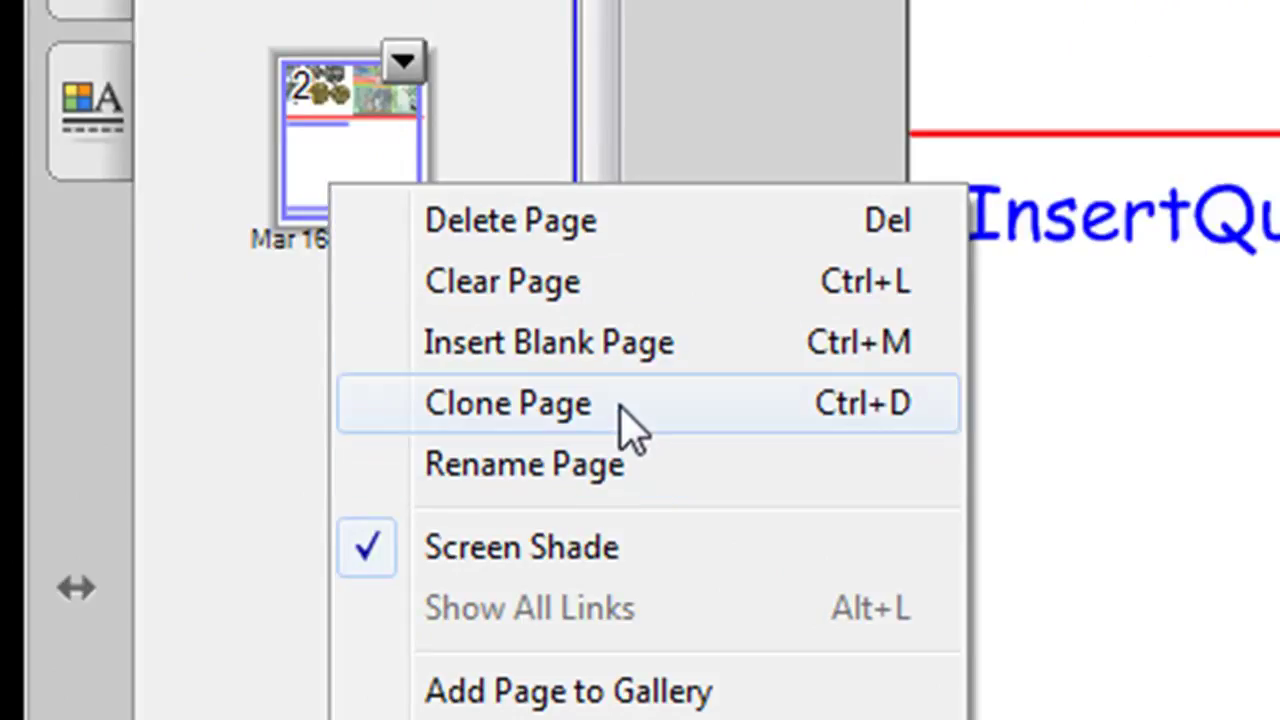
click(706, 425)
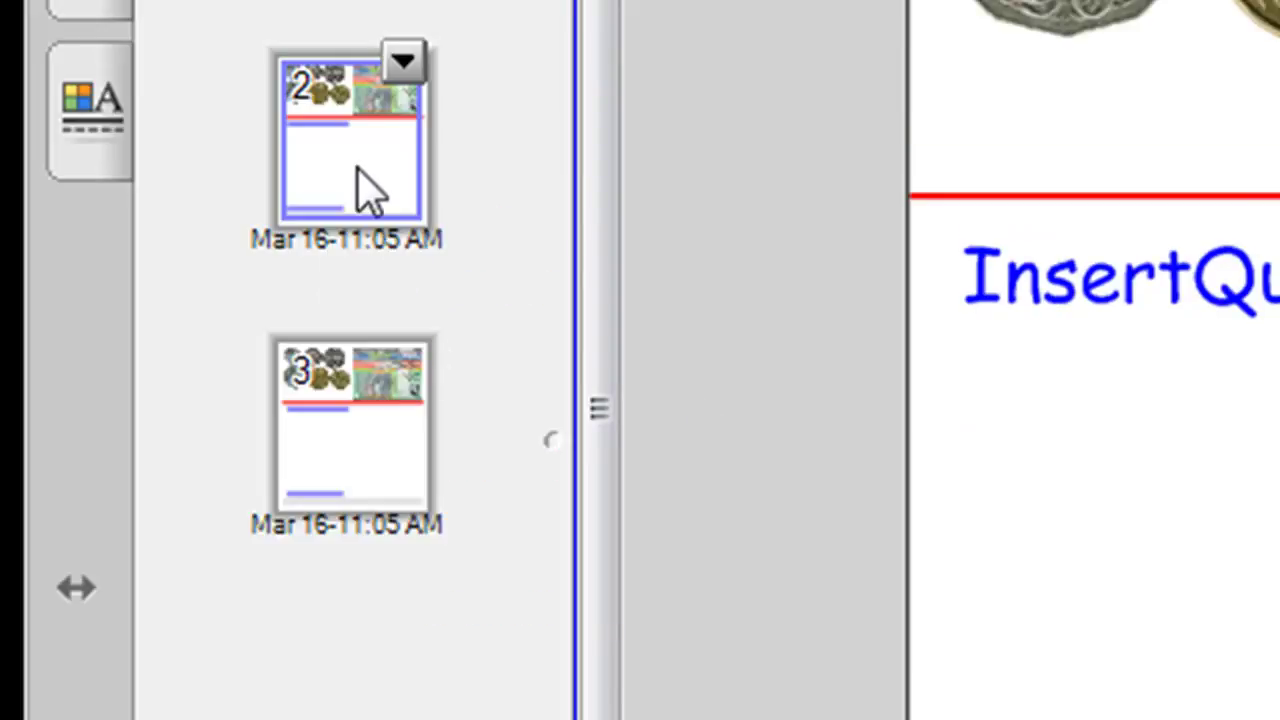
click(385, 415)
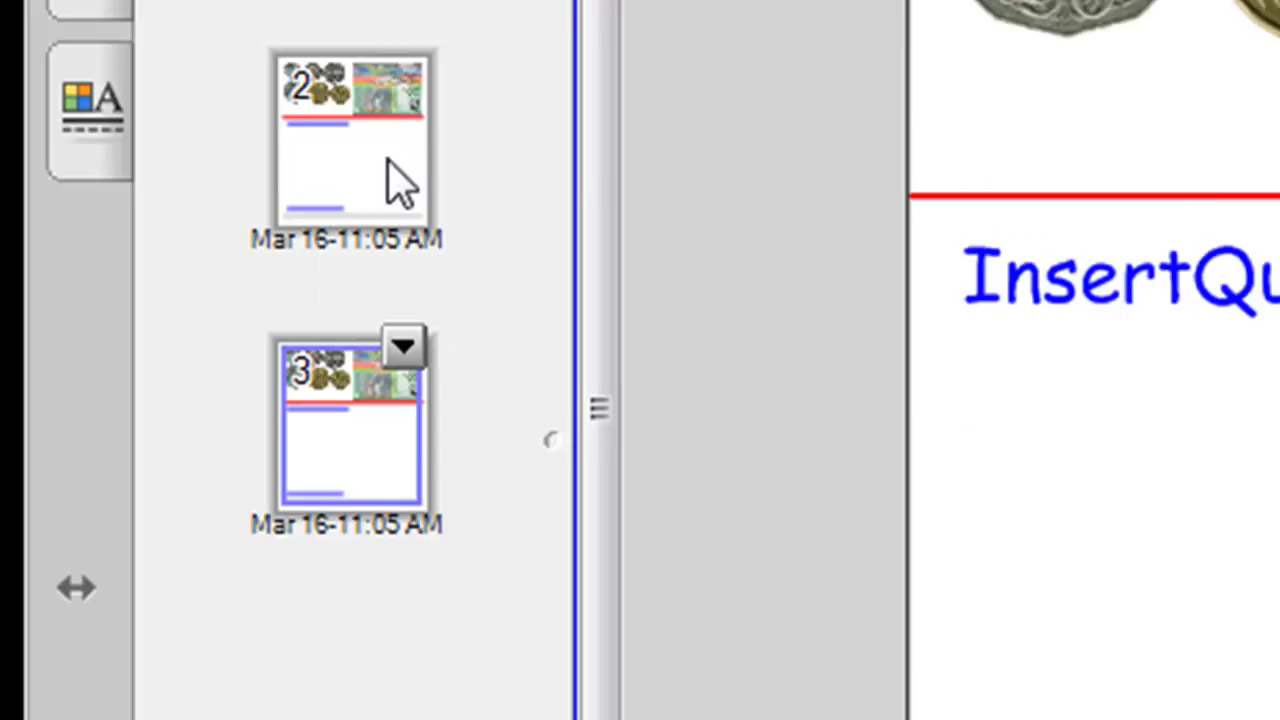
On page 2, place a $20 note under the question placeholder and replace its text with a change problem about a $14.50 book and $20 note.
click(398, 182)
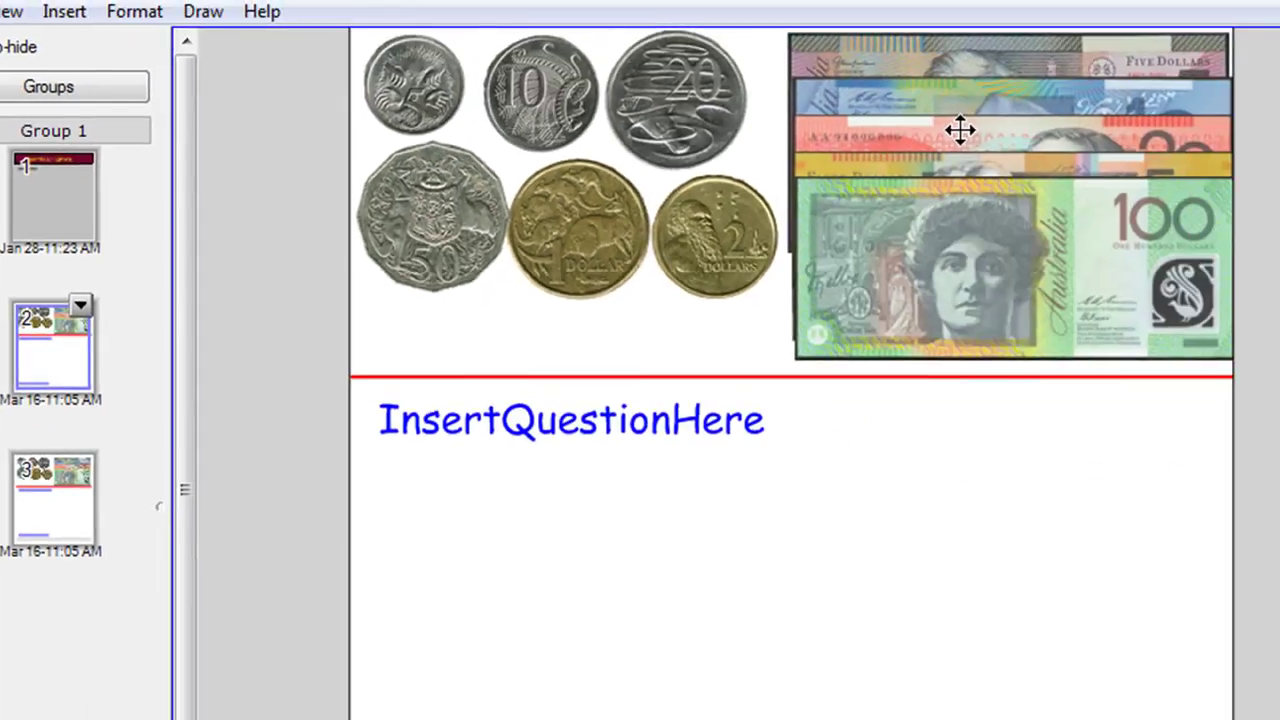
drag(960, 129, 790, 566)
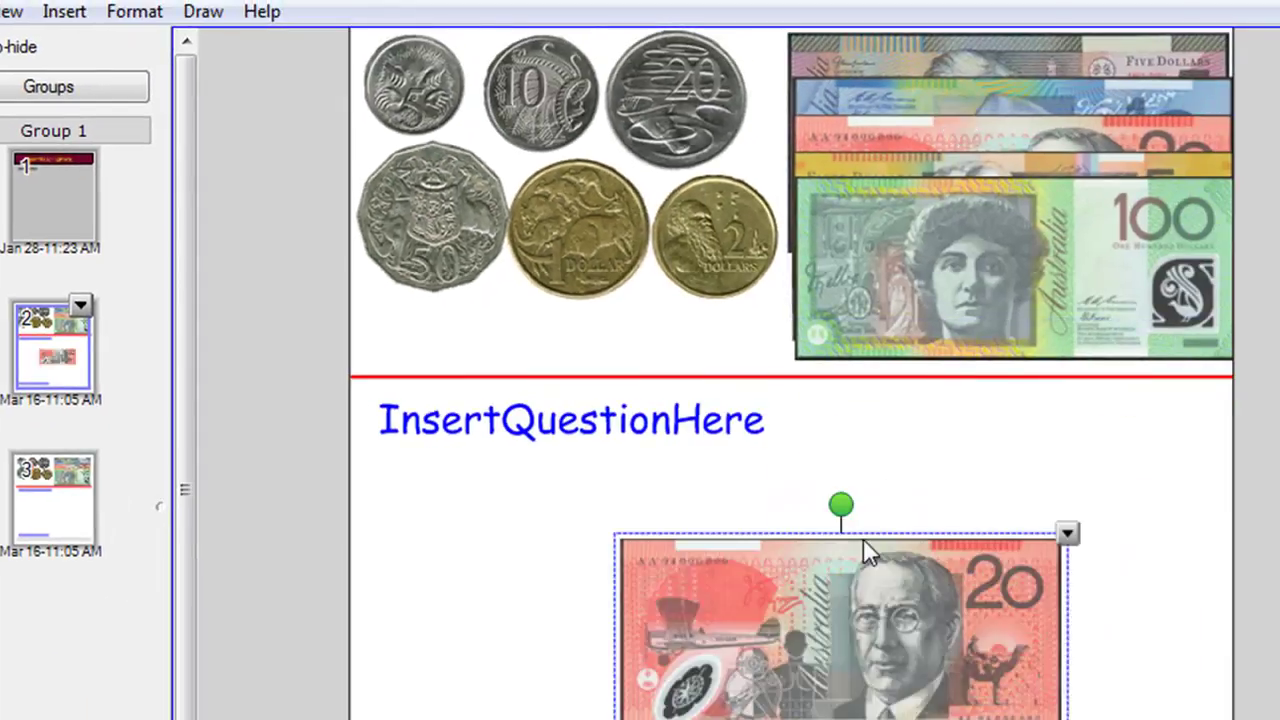
double_click(643, 424)
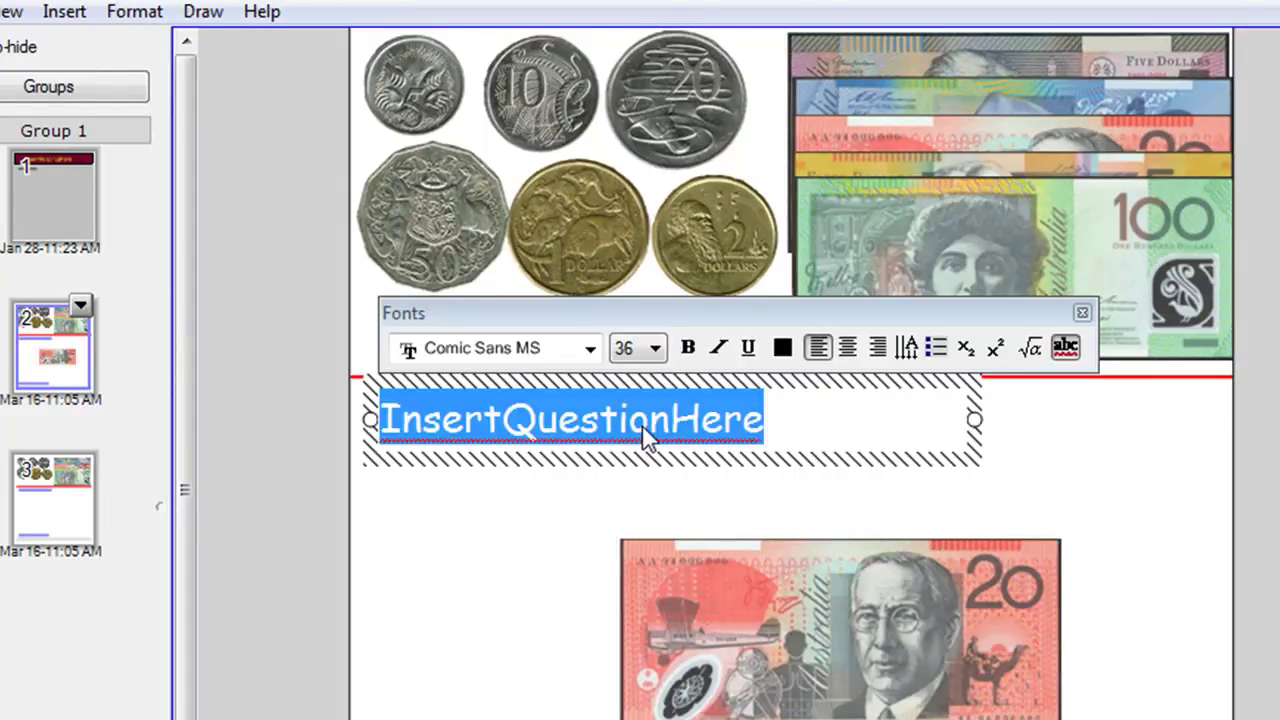
text(Billy )
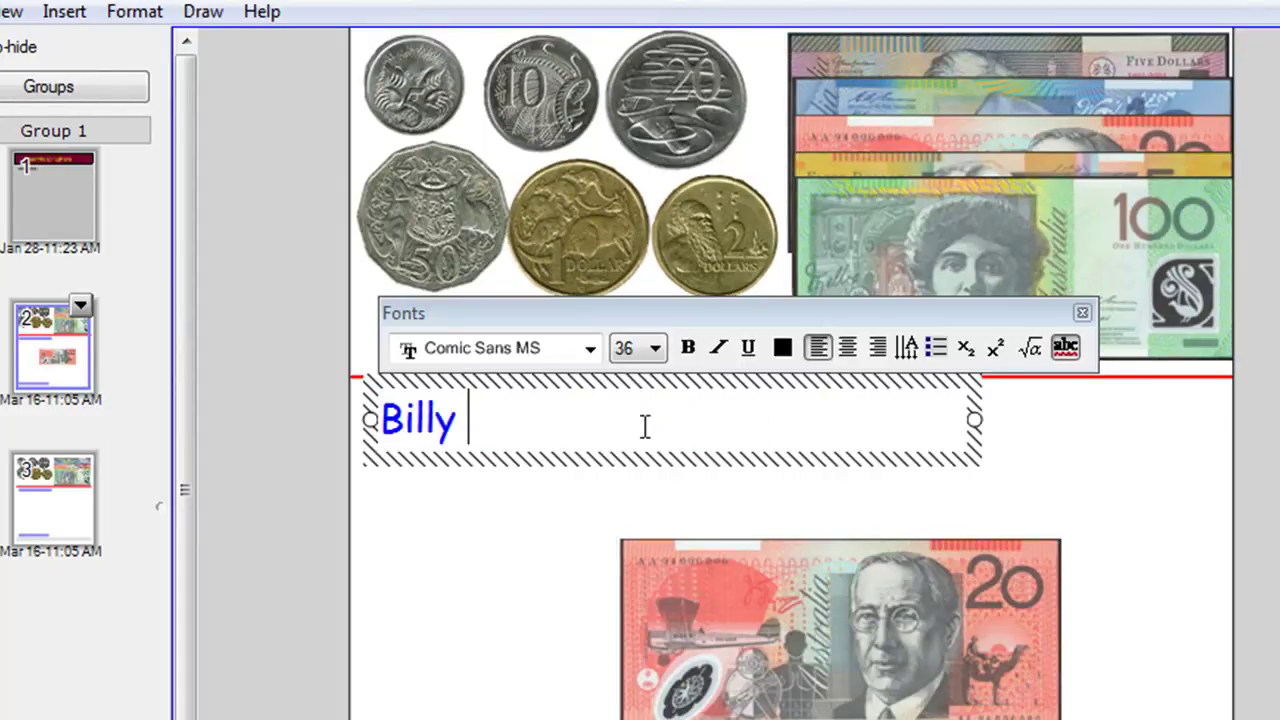
text(paid for)
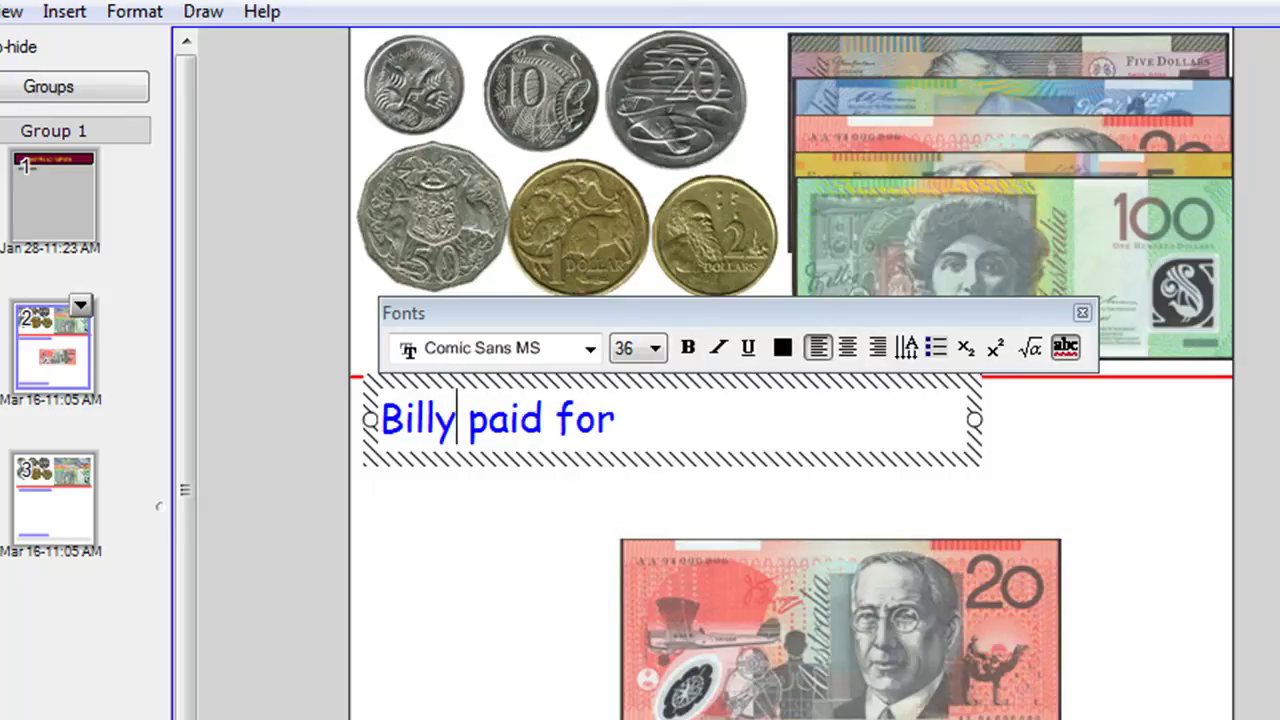
text( a $)
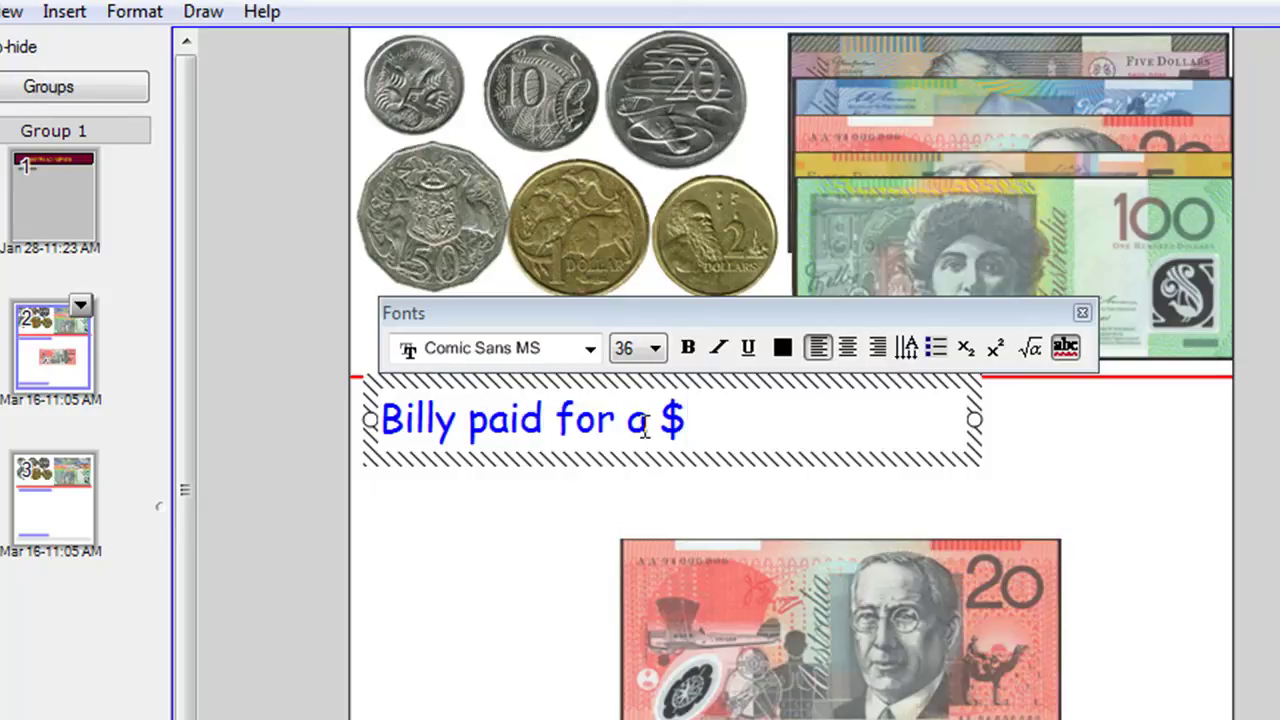
text(14.50)
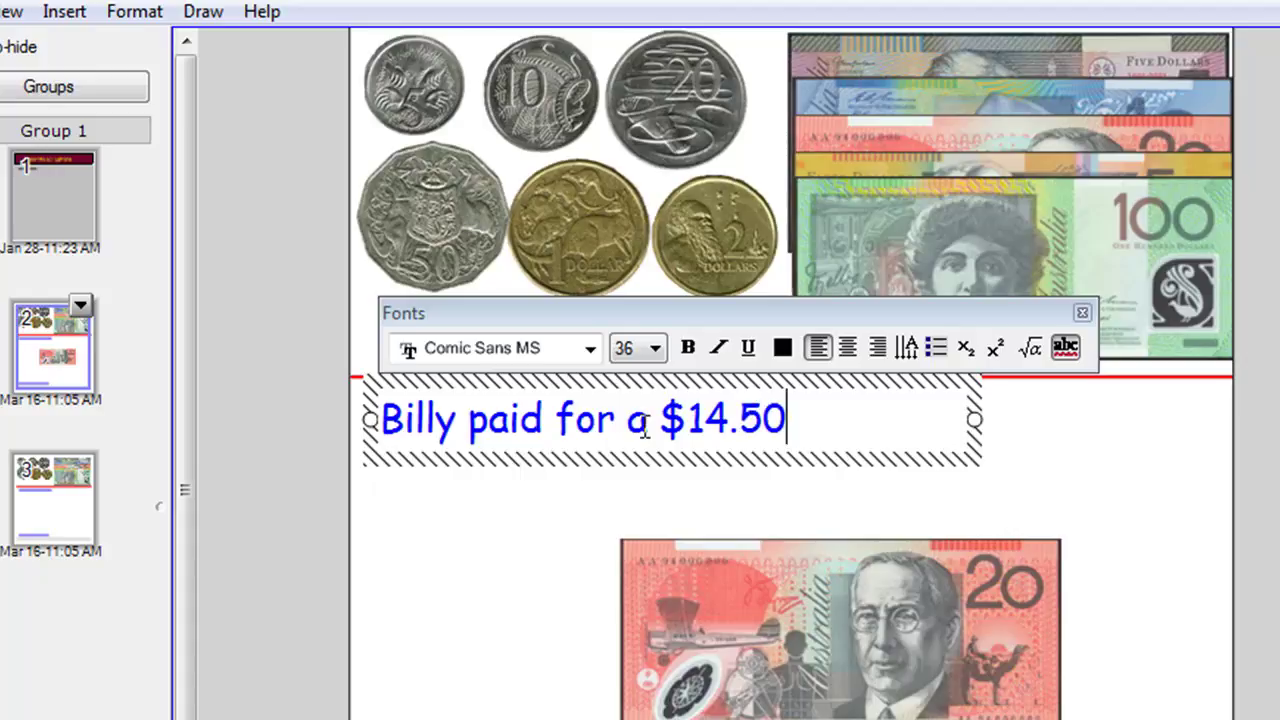
text( boo)
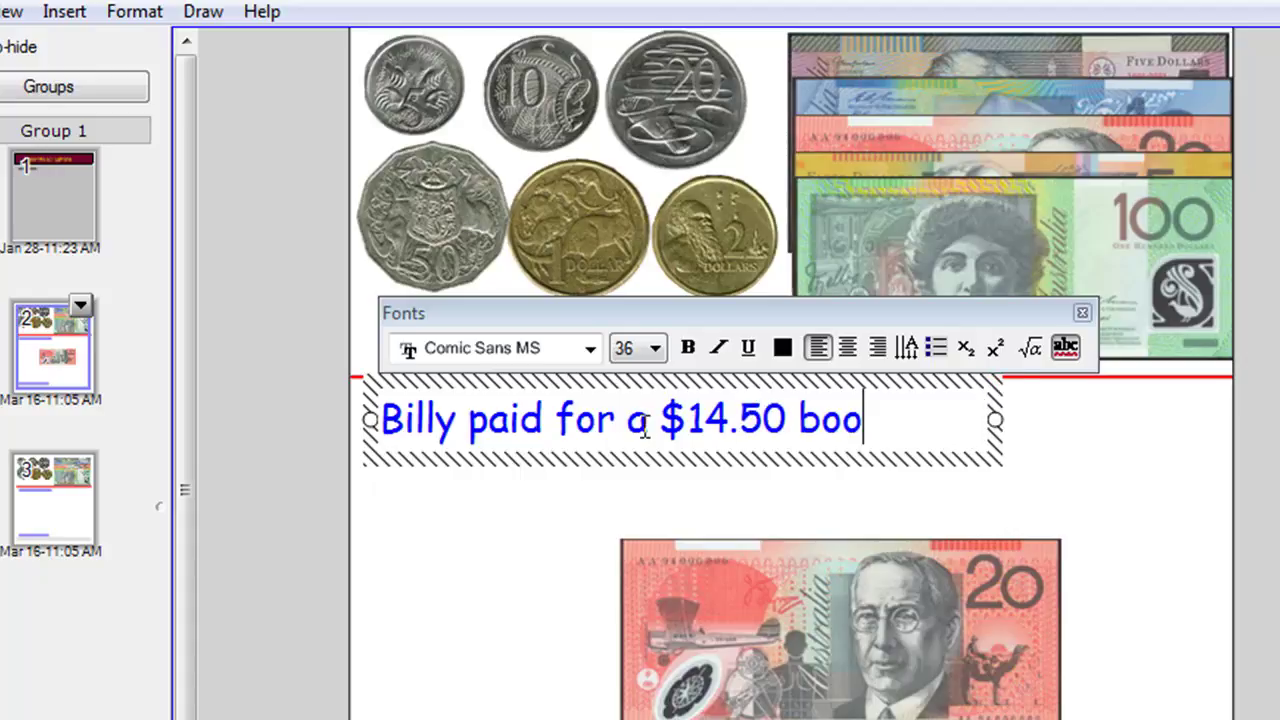
text(k with a $20)
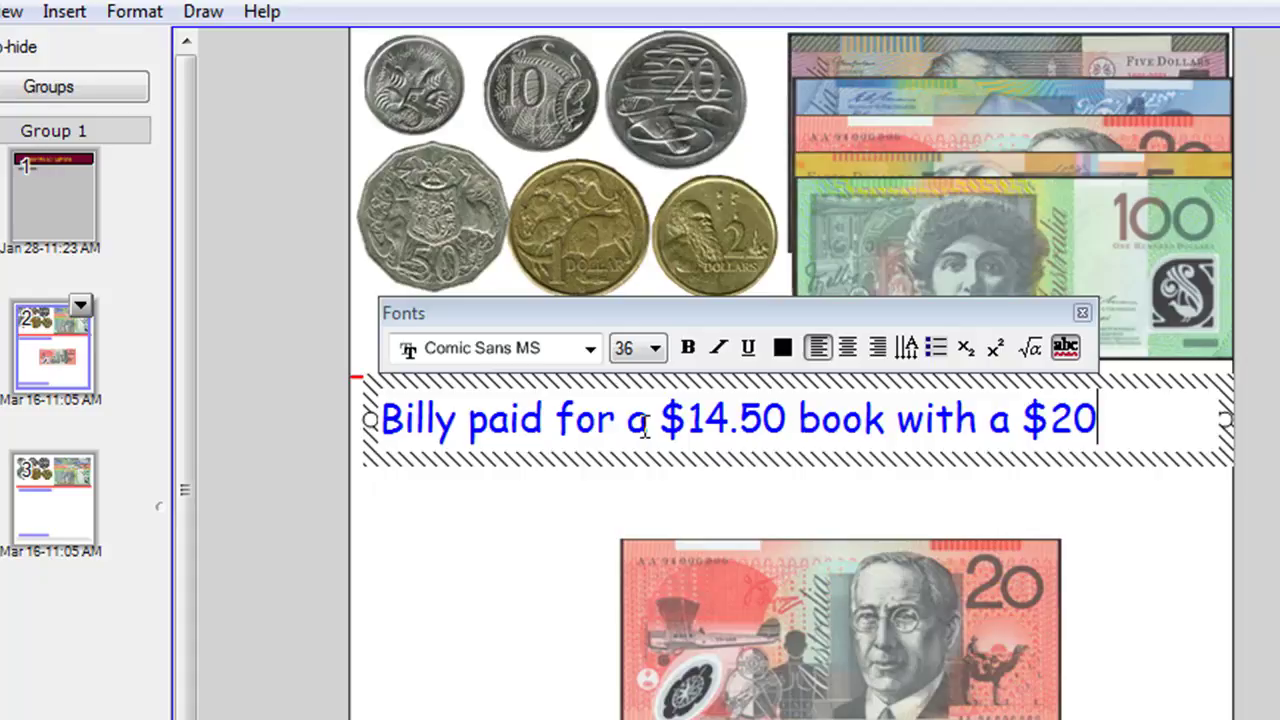
text( note.)
key(Return)
text(How m)
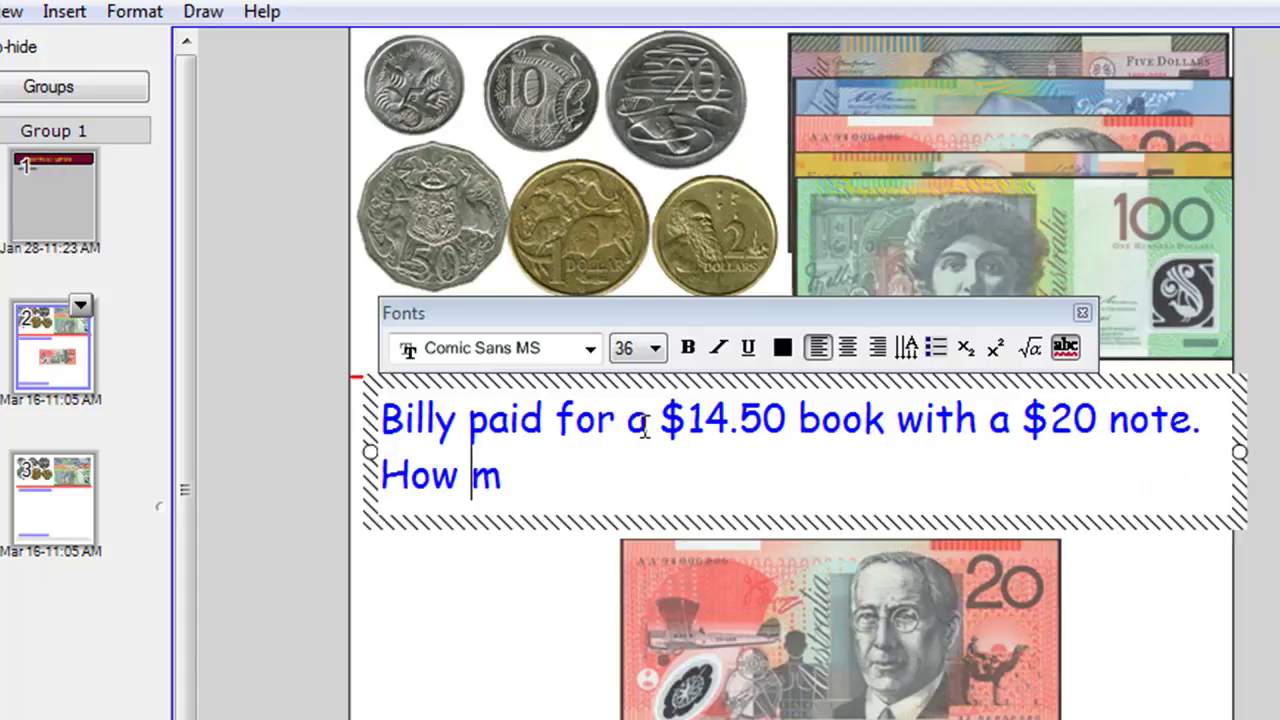
text(uch change will)
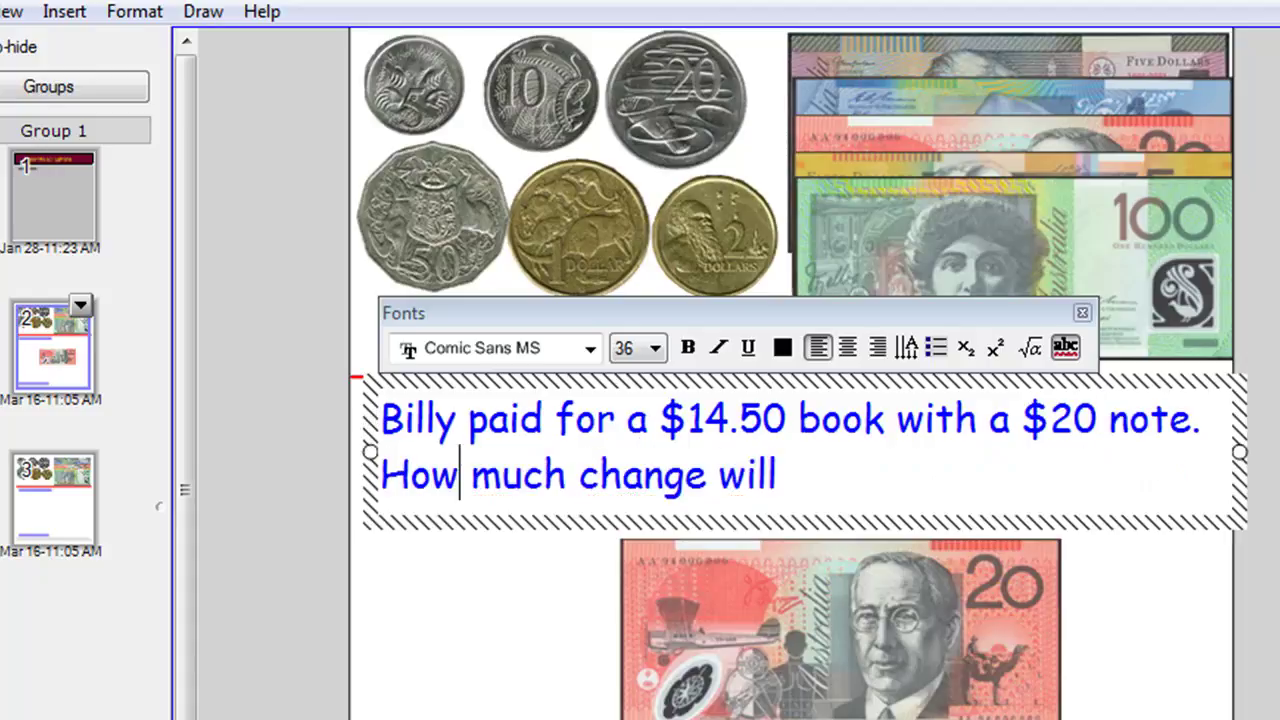
text( he get?)
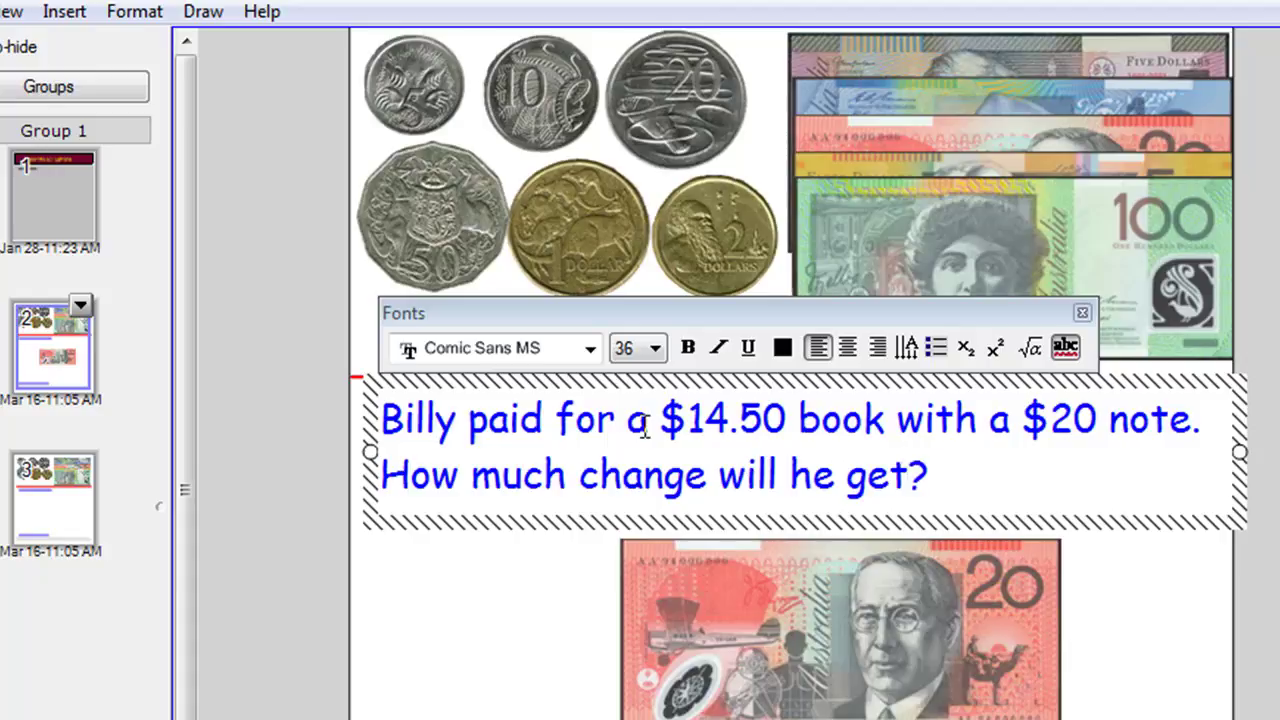
click(480, 620)
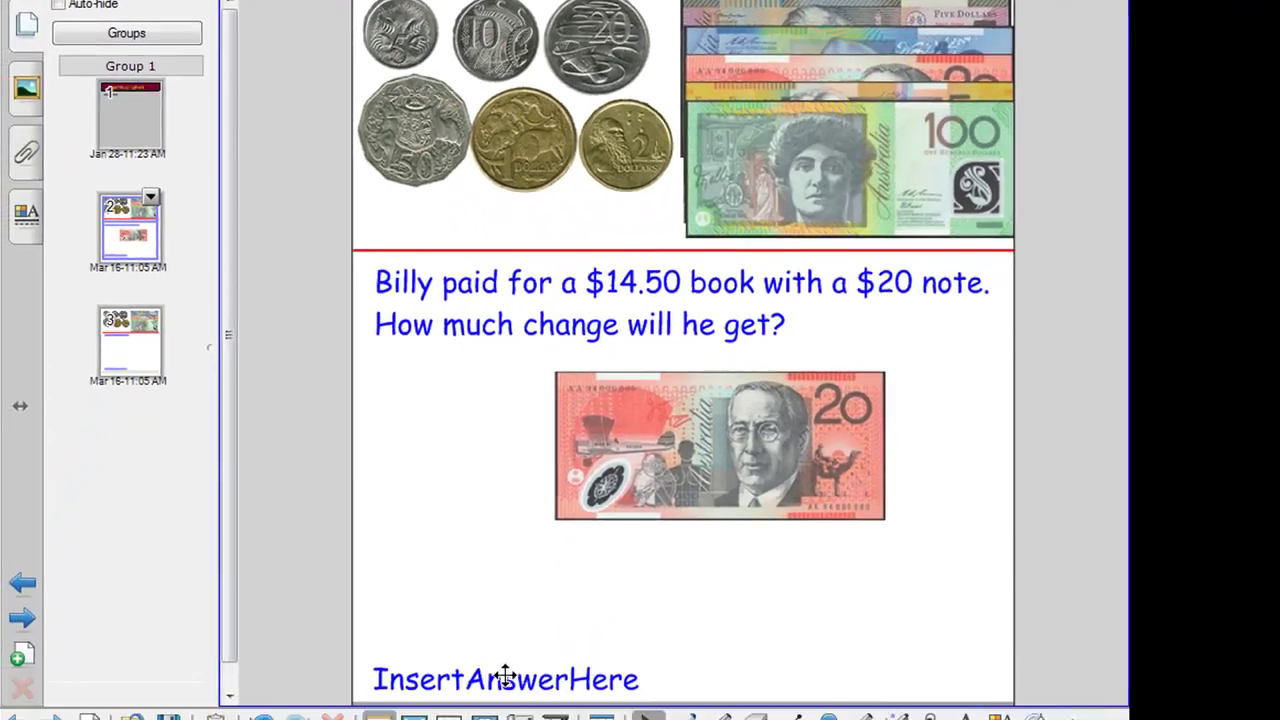
Replace the answer placeholder on page 2 with "He will get $5.50 change.".
click(505, 677)
double_click(506, 680)
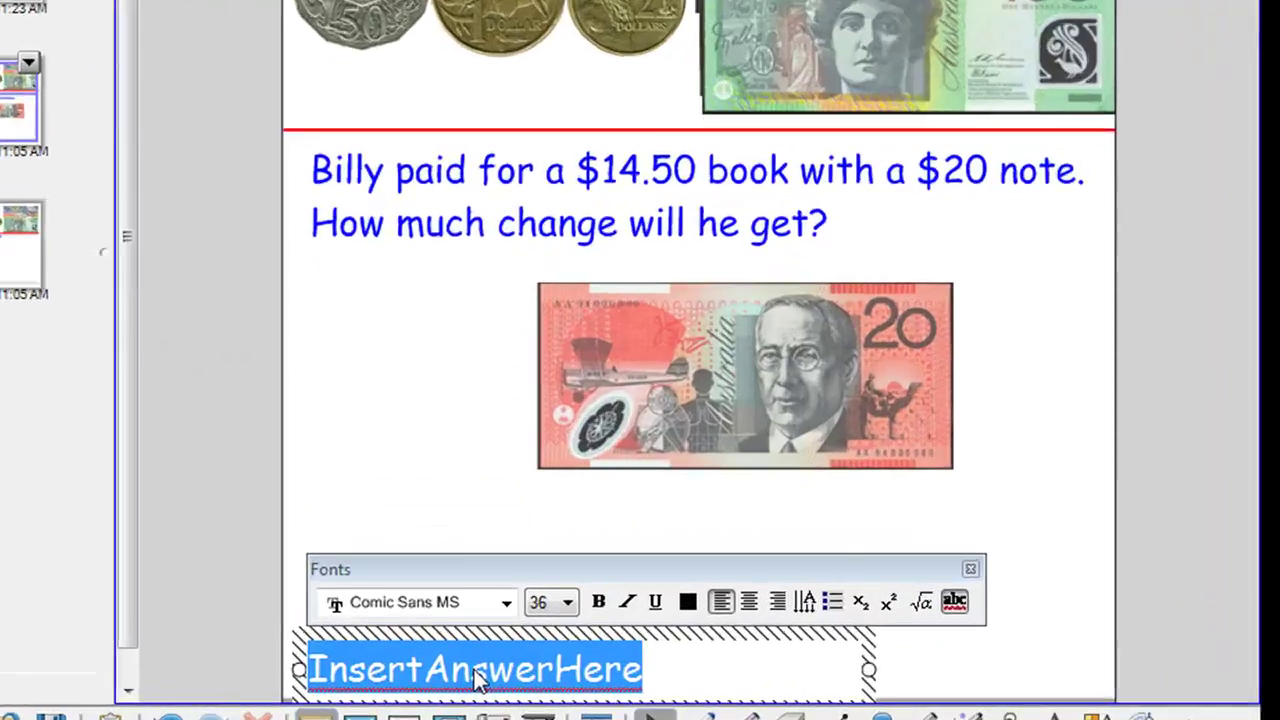
text(He will get )
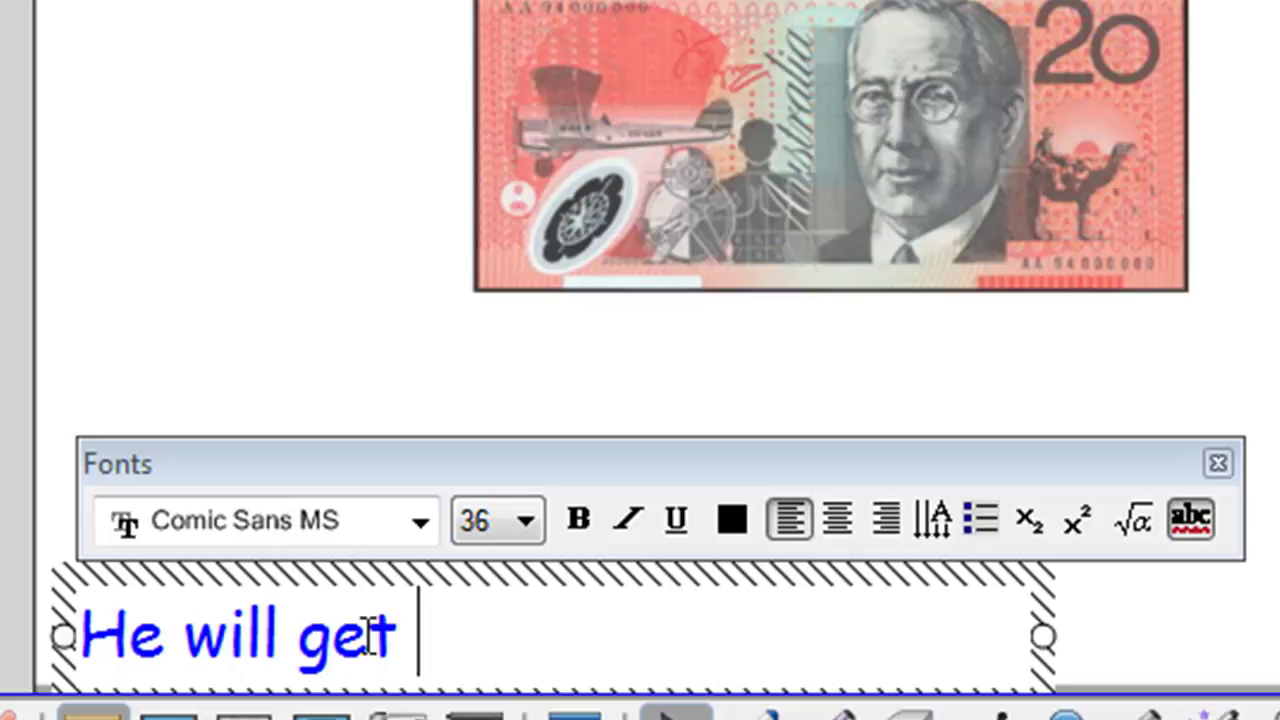
text($5.50 c)
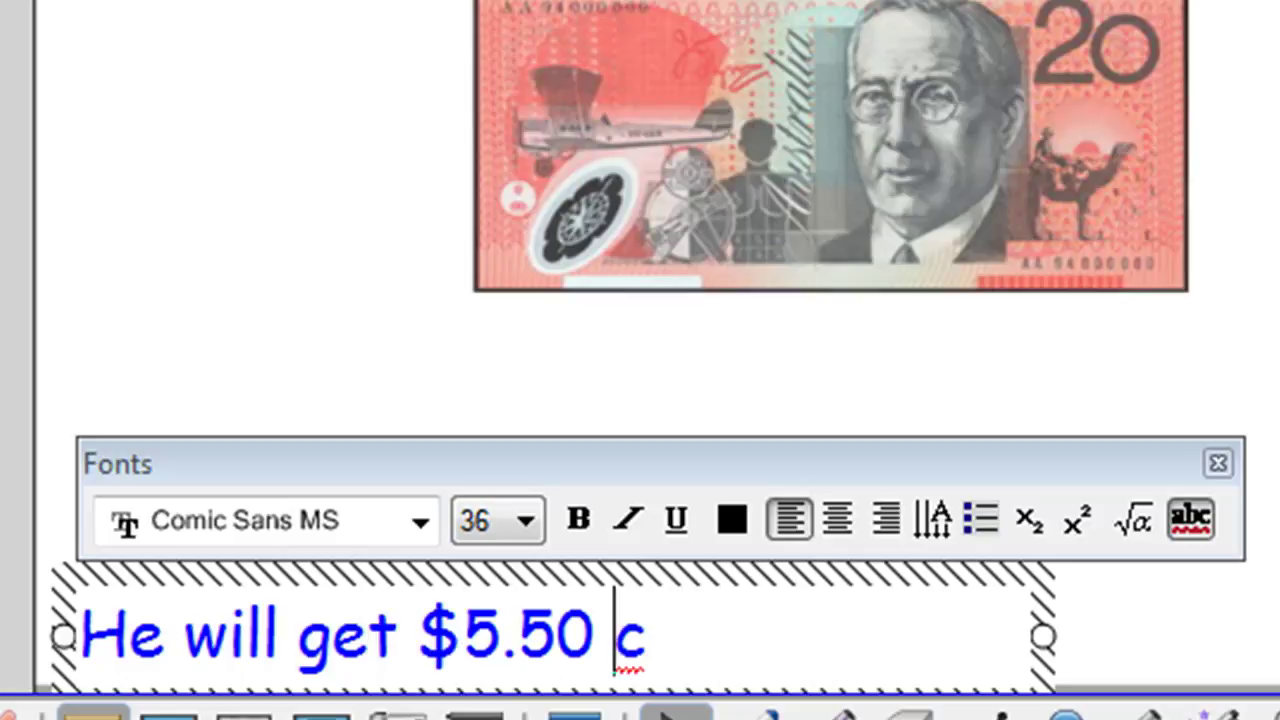
text(hange.)
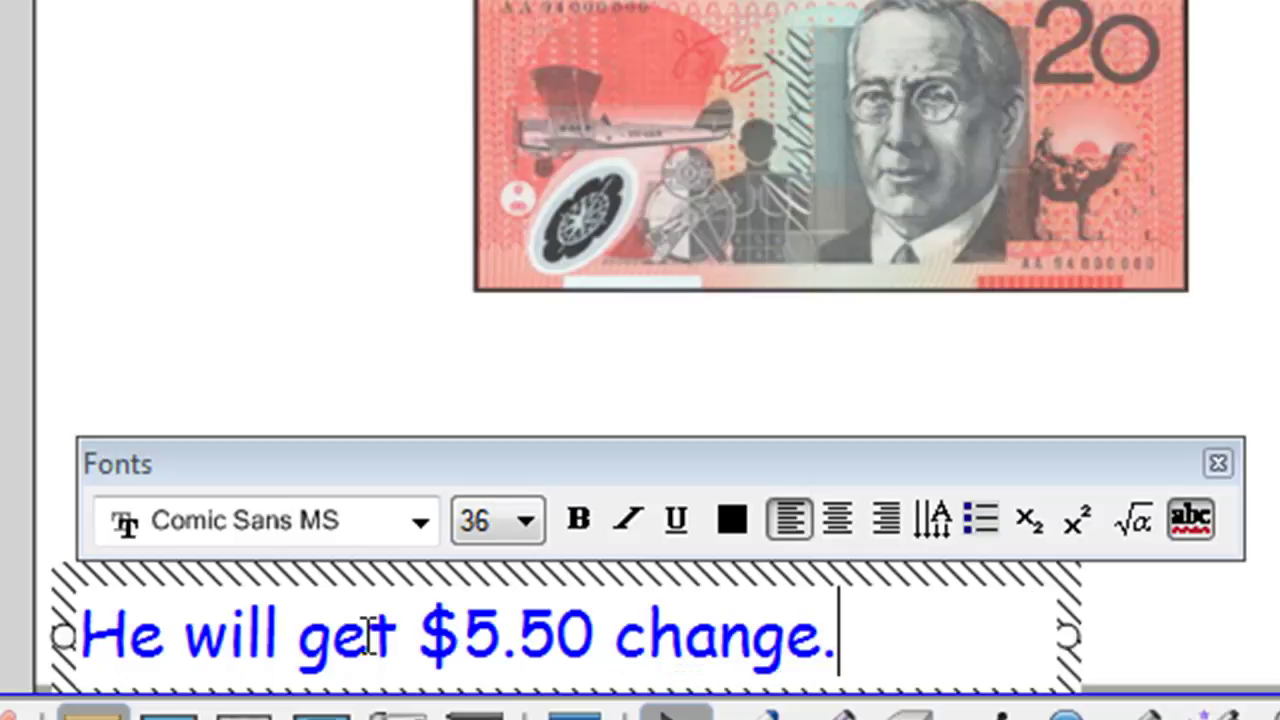
click(1276, 360)
Place a $5 note and a 50-cent coin side by side below the answer text and extend the page.
scroll(1278, 360, down, 2)
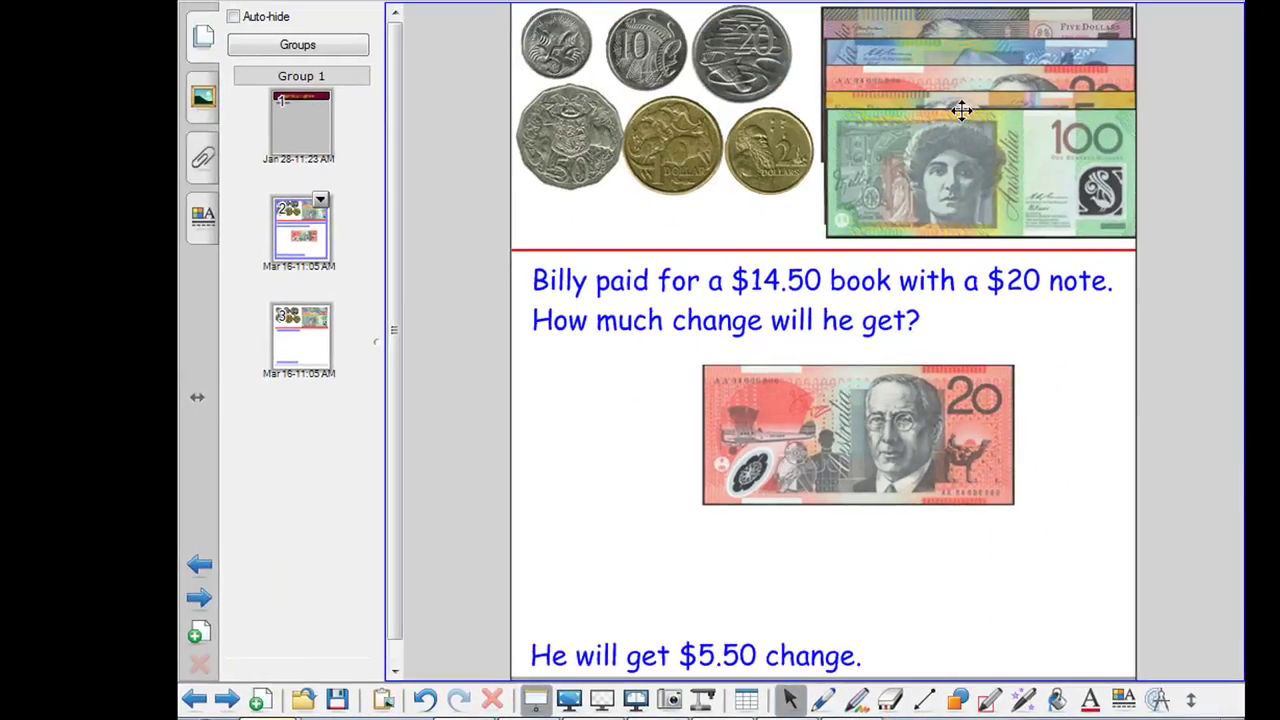
drag(946, 16, 918, 612)
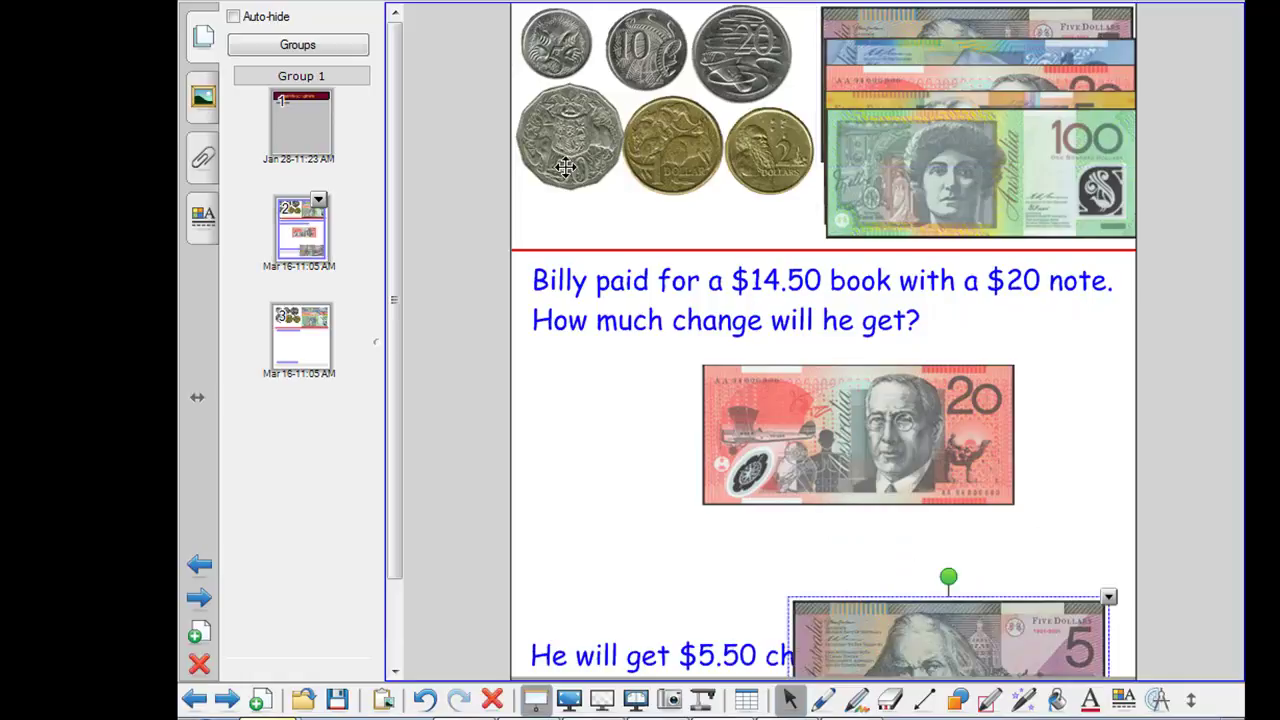
drag(593, 350, 608, 606)
scroll(700, 500, down, 2)
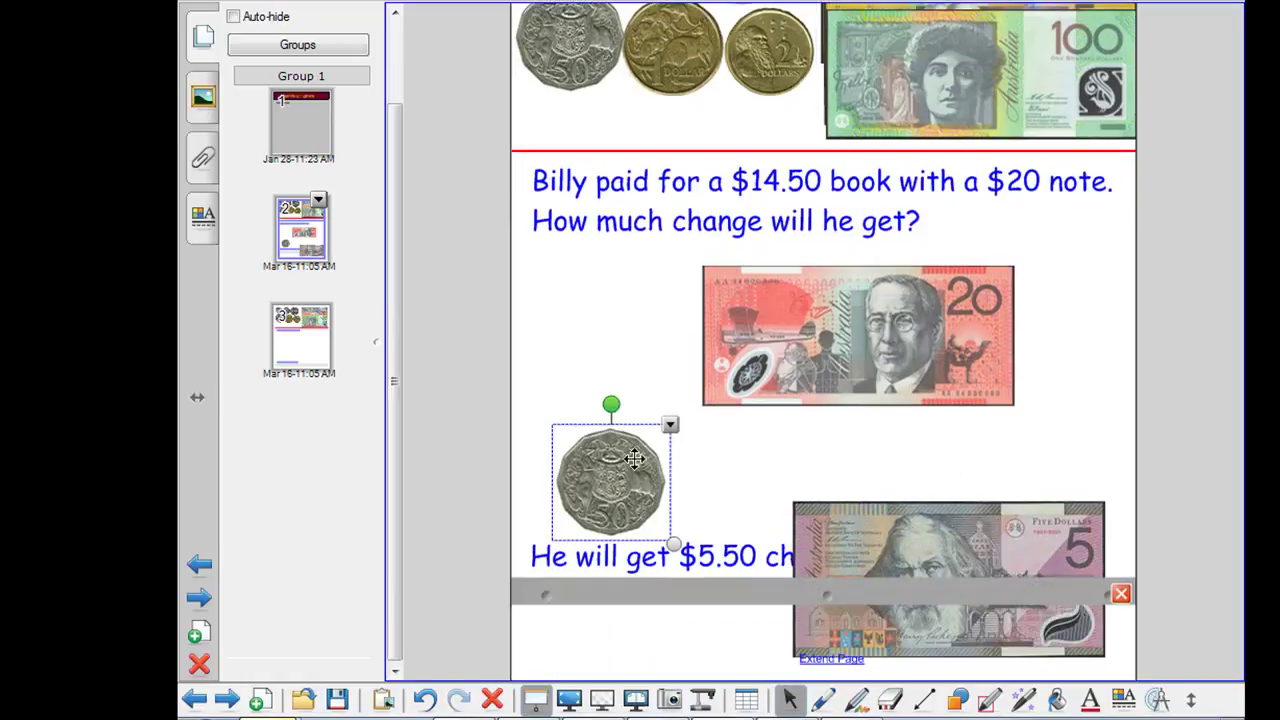
drag(899, 574, 914, 666)
scroll(894, 649, down, 2)
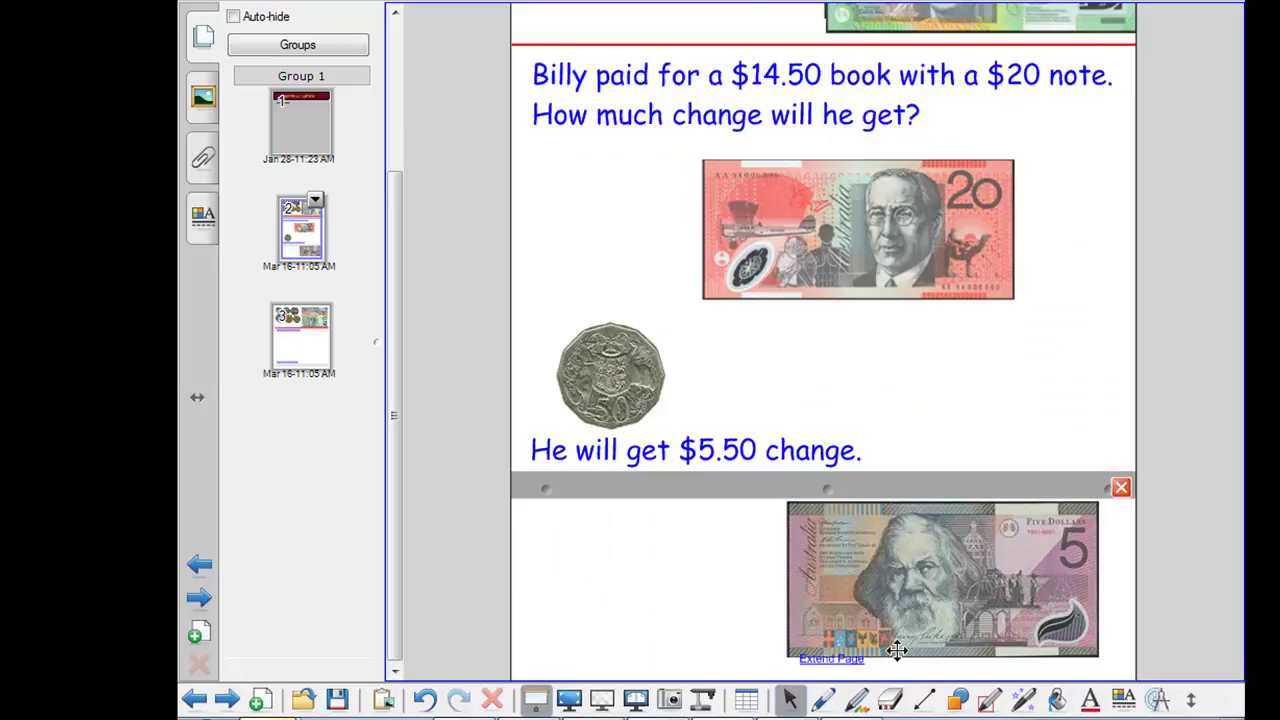
drag(647, 424, 719, 663)
click(823, 670)
scroll(826, 626, up, 1)
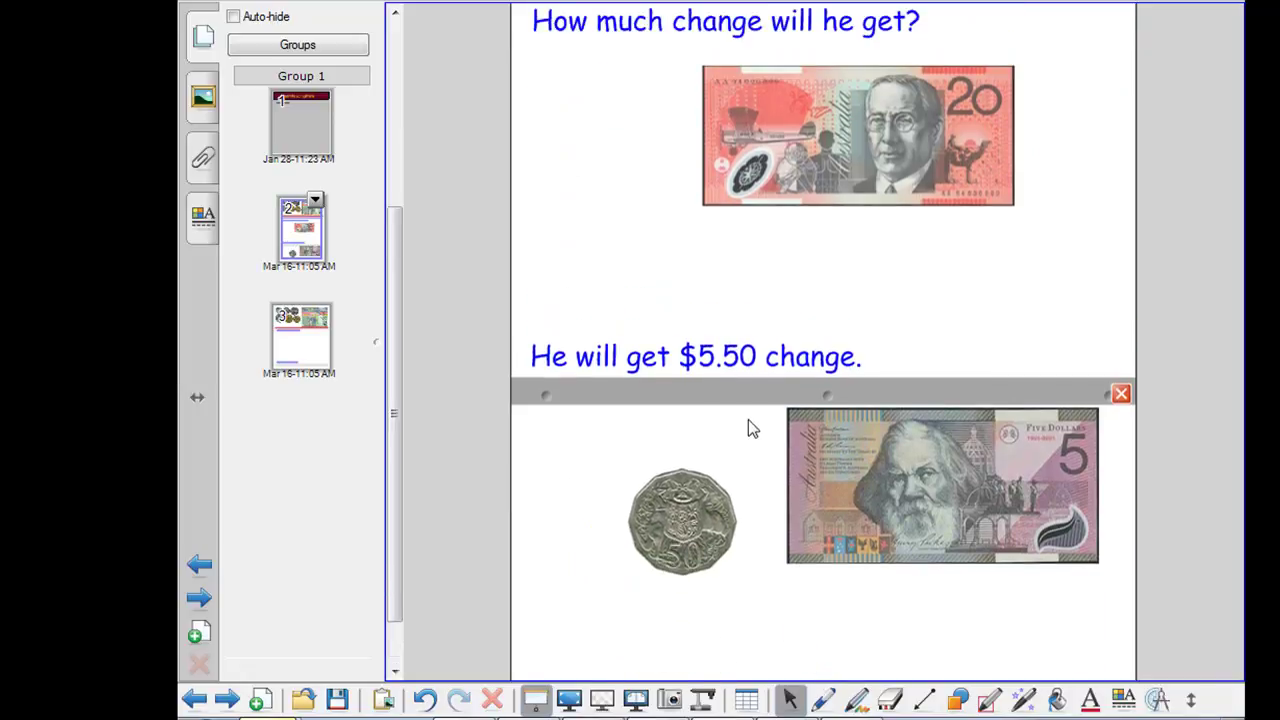
Reset the screen shade on page 2 and lower it to just below the $20 note, leaving the answer and change covered.
click(536, 700)
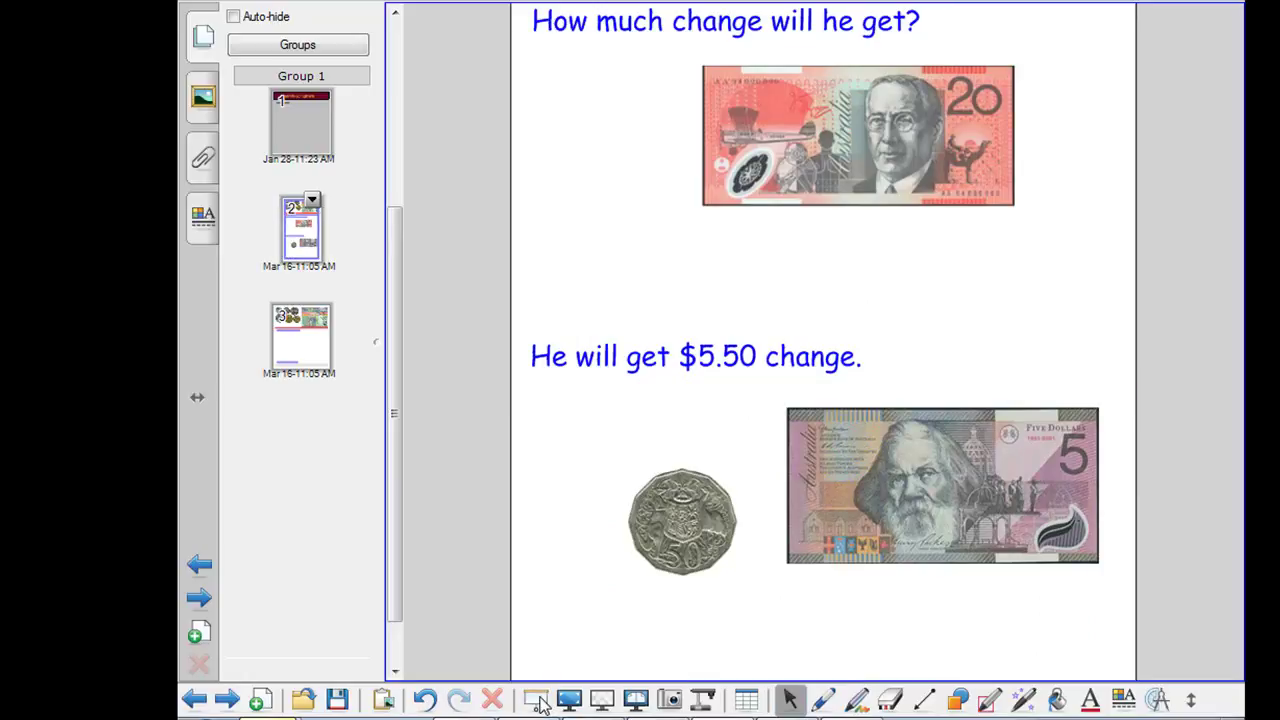
click(536, 700)
scroll(829, 331, up, 3)
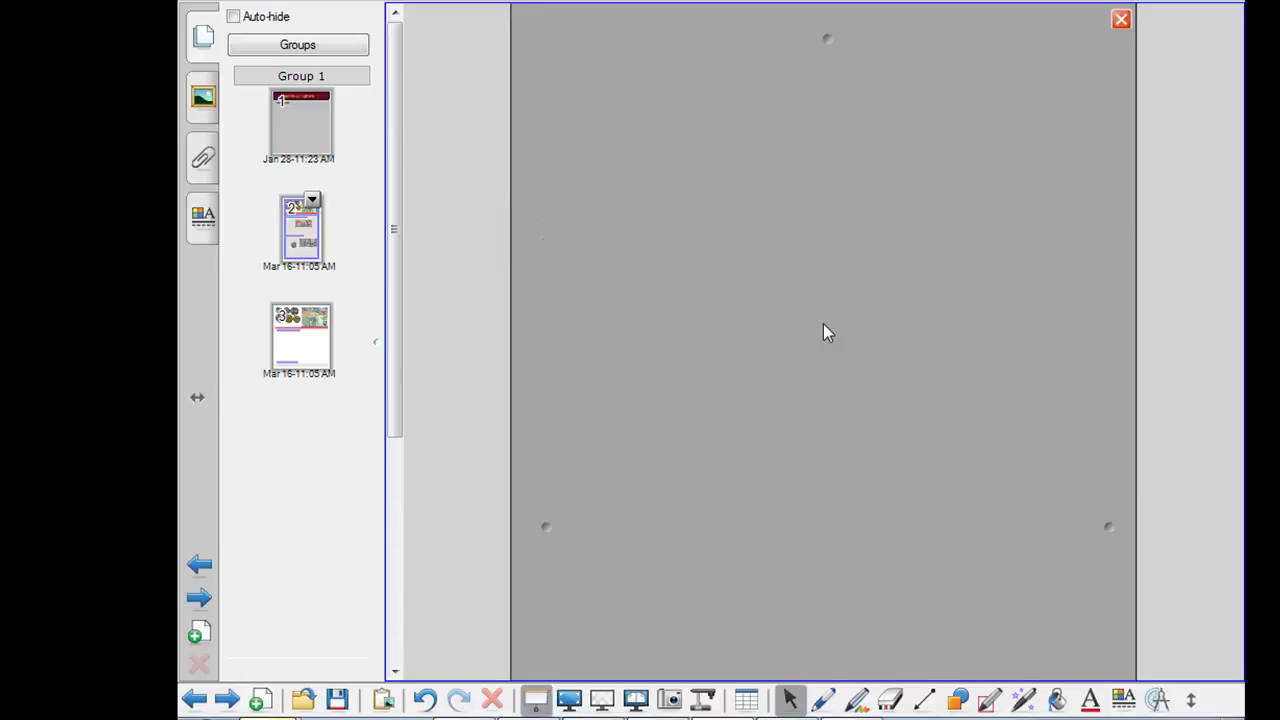
drag(823, 51, 811, 597)
scroll(806, 509, down, 3)
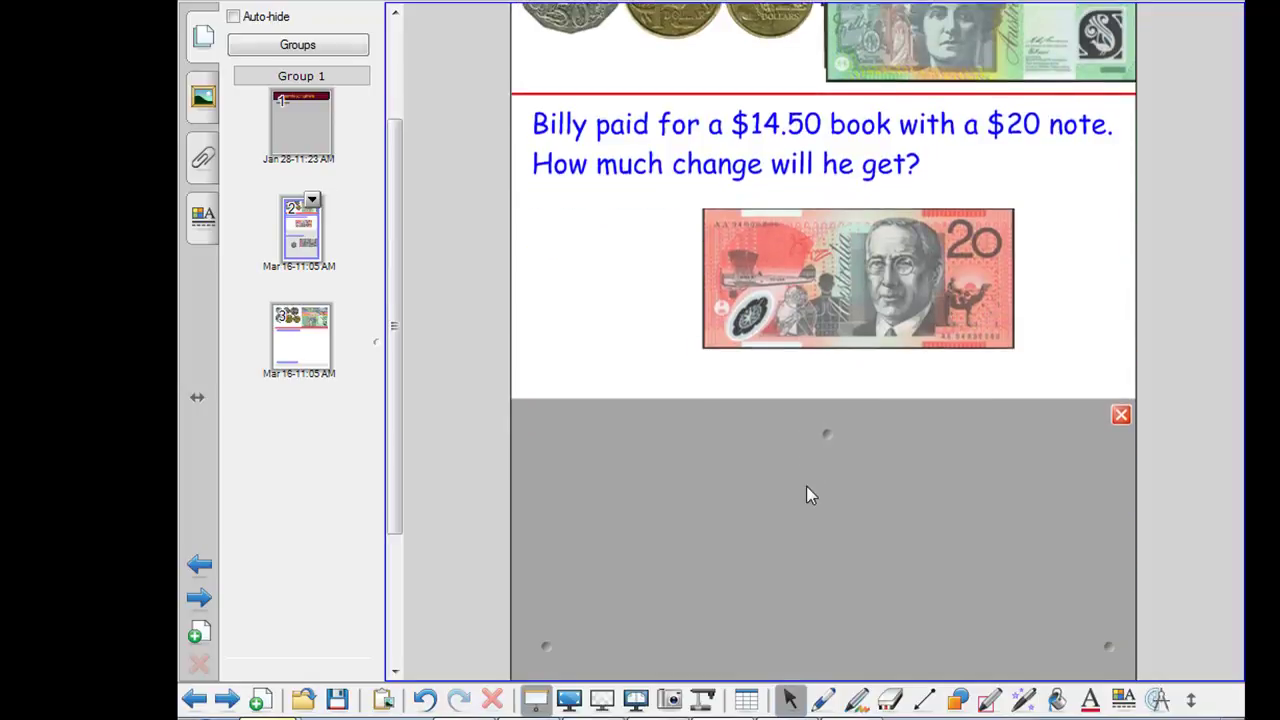
scroll(806, 485, up, 2)
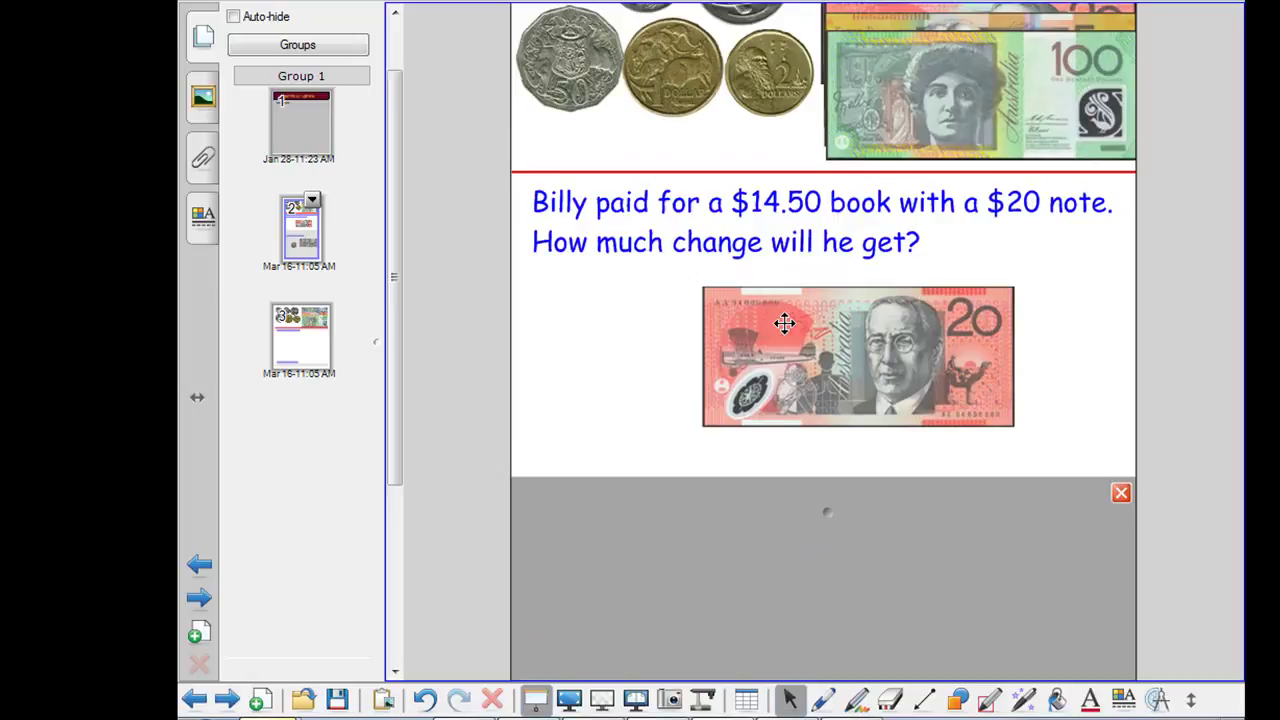
scroll(784, 323, down, 2)
drag(829, 441, 863, 460)
scroll(860, 463, up, 3)
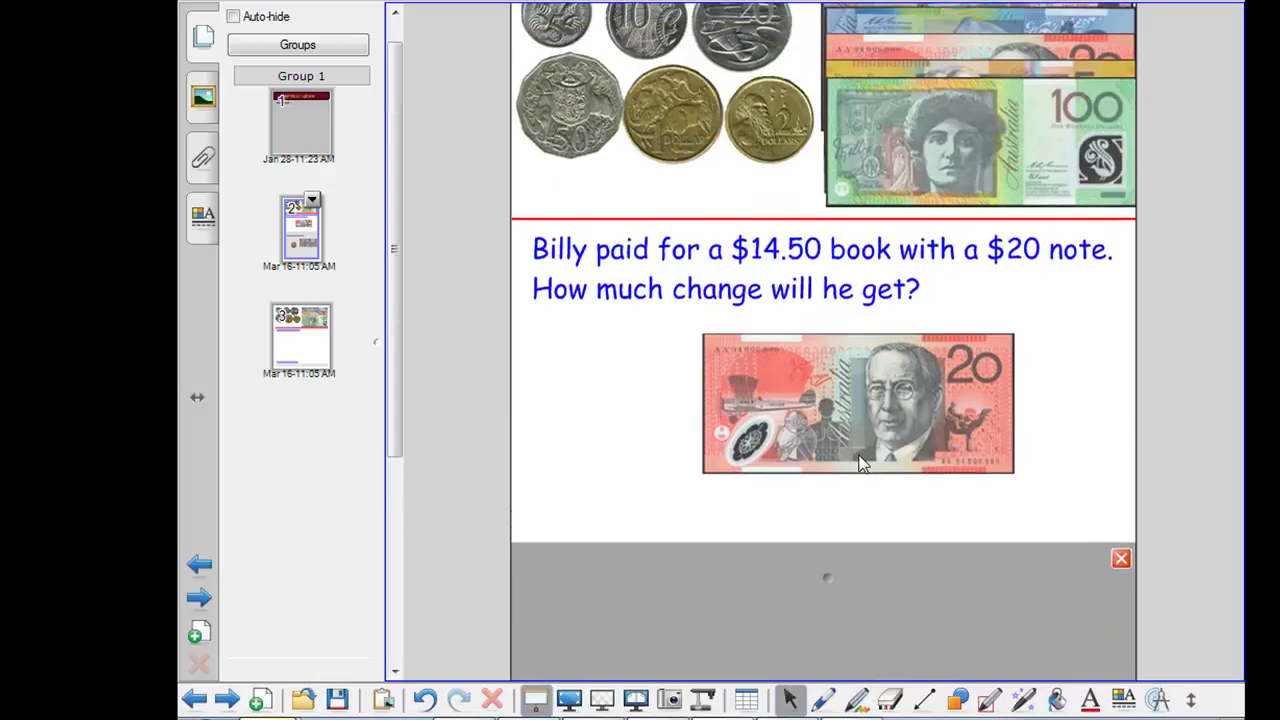
scroll(858, 455, up, 1)
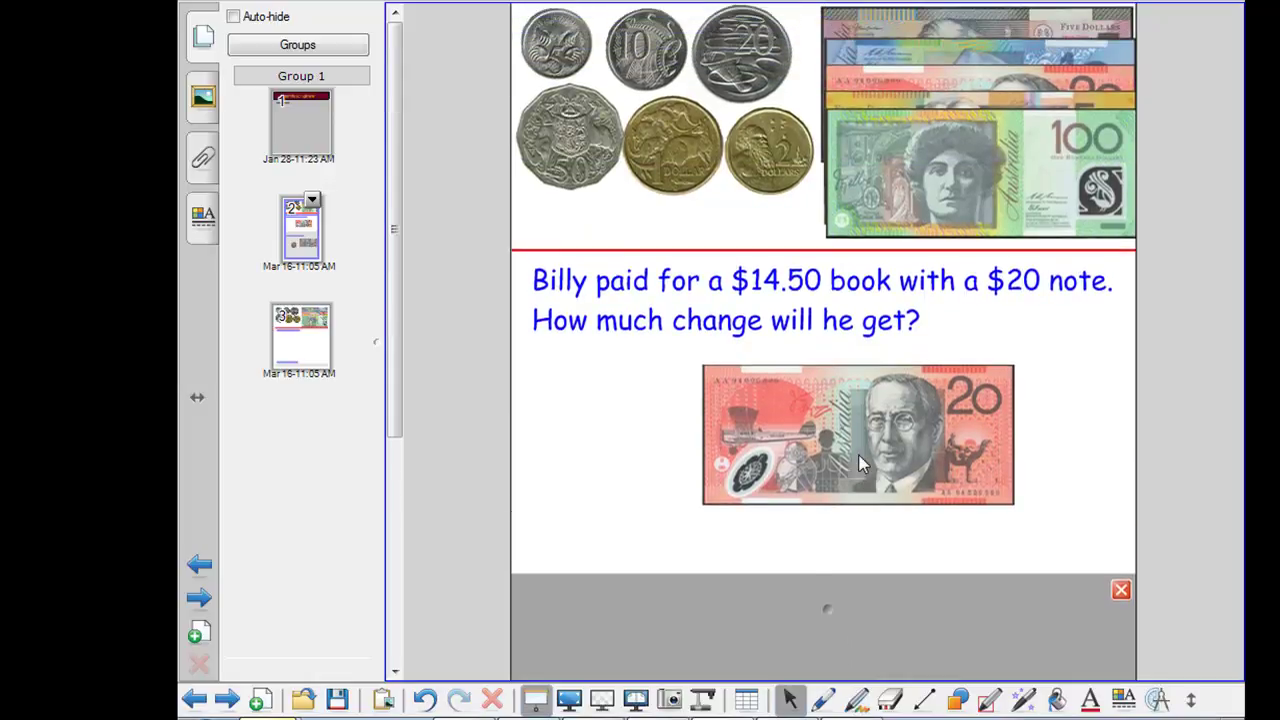